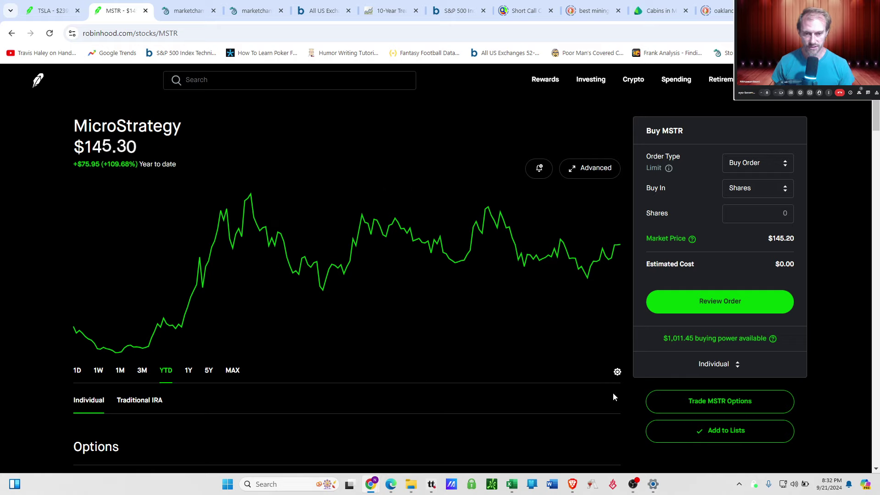
Step: Open the MSTR options chain and show the calls available for selling
click(678, 413)
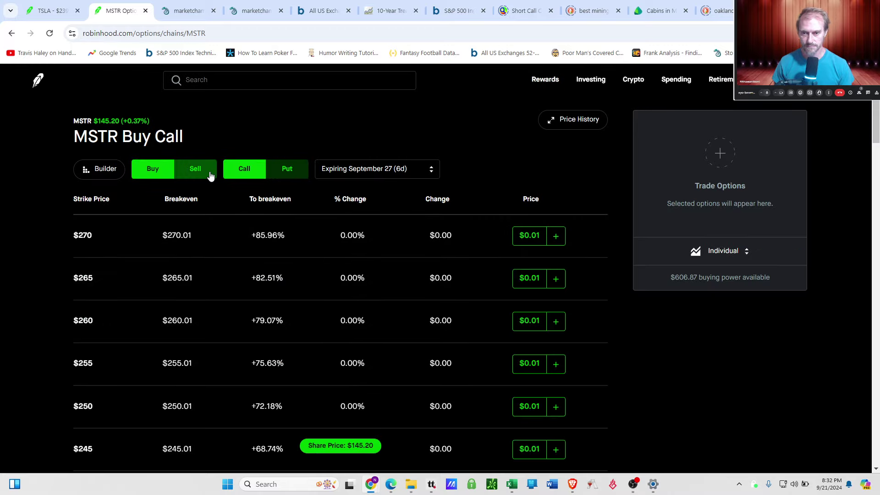
click(209, 172)
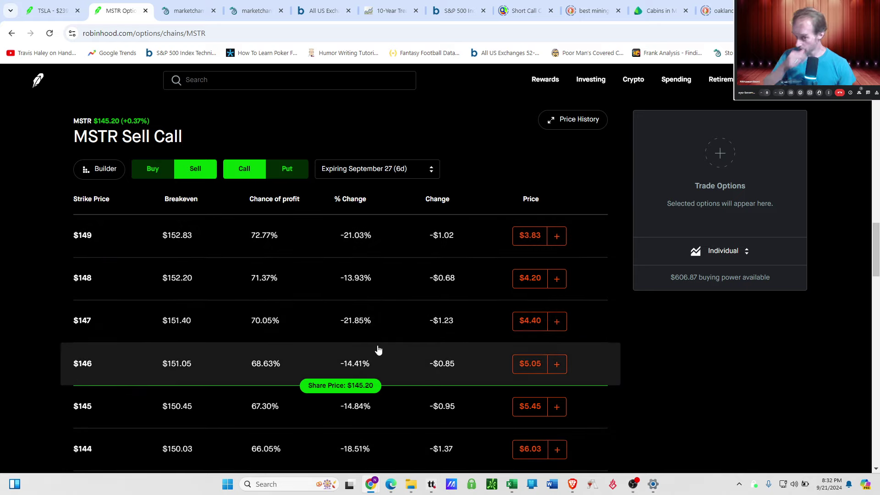
Step: Try selling the $146 call expiring September 27 as a preview, and remove it from the order
click(557, 369)
click(558, 367)
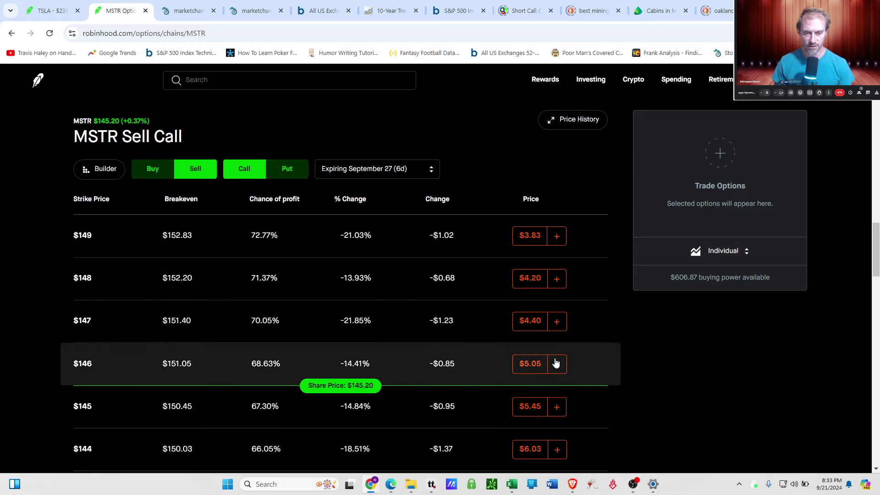
click(559, 365)
click(559, 366)
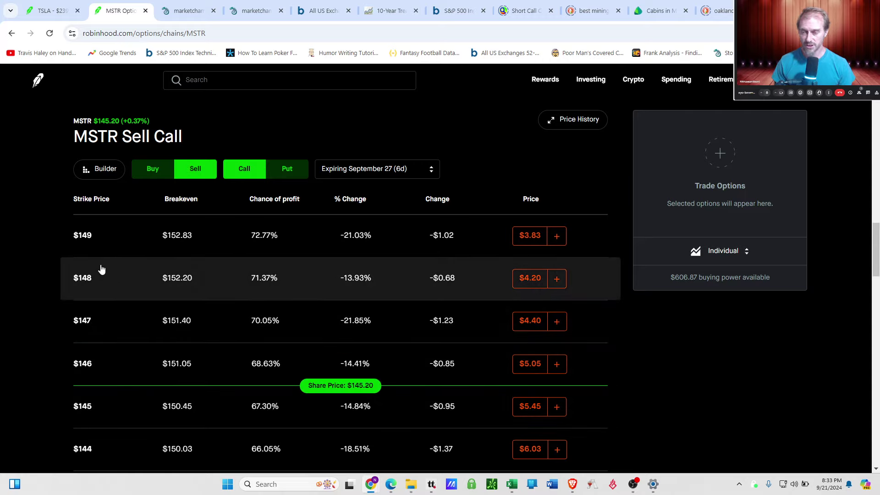
Step: Preview the covered call for selling the $155 strike expiring September 27, and remove it from the order
scroll(101, 268, up, 5)
scroll(101, 269, down, 1)
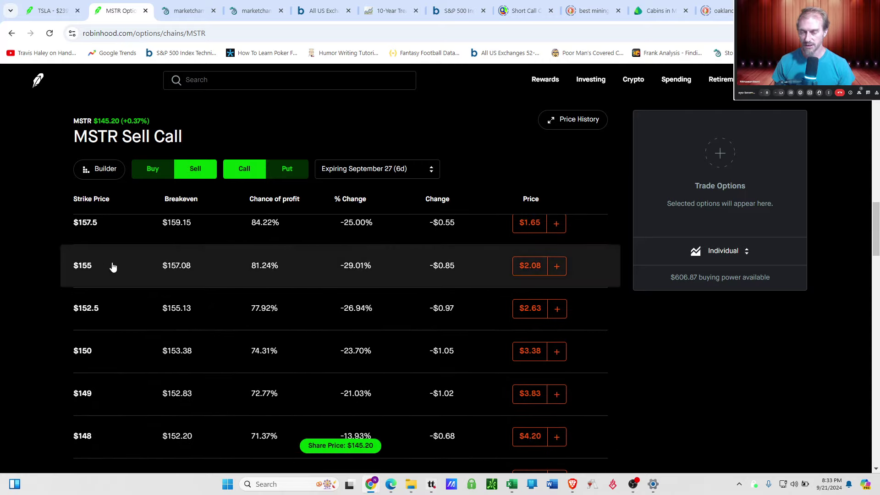
click(557, 264)
mouse_move(370, 484)
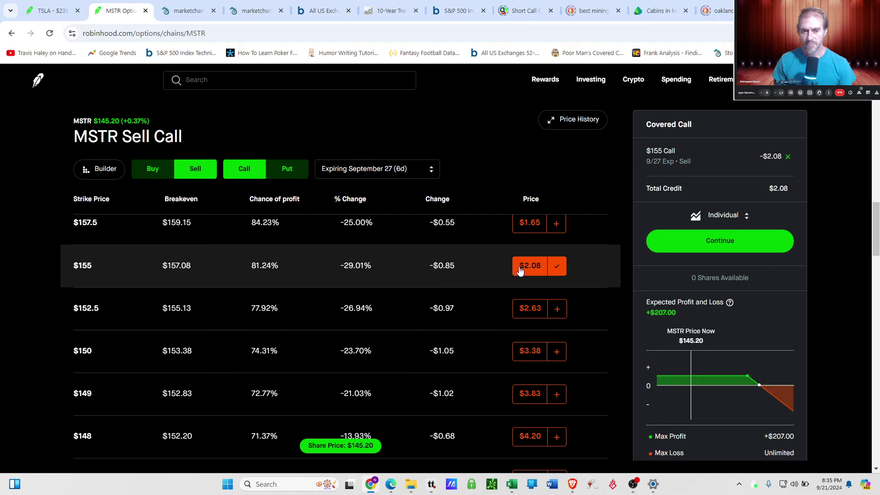
click(558, 267)
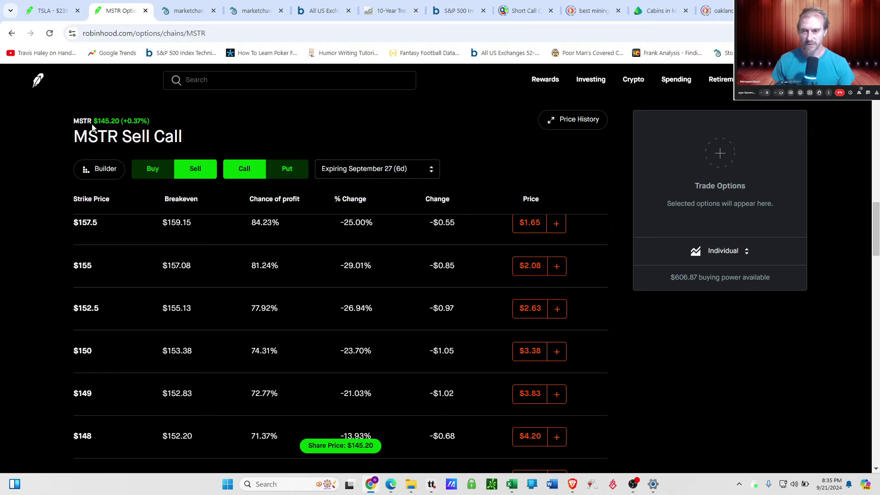
Step: Change the expiration to September 19, 2025 and show the calls available for buying
click(419, 176)
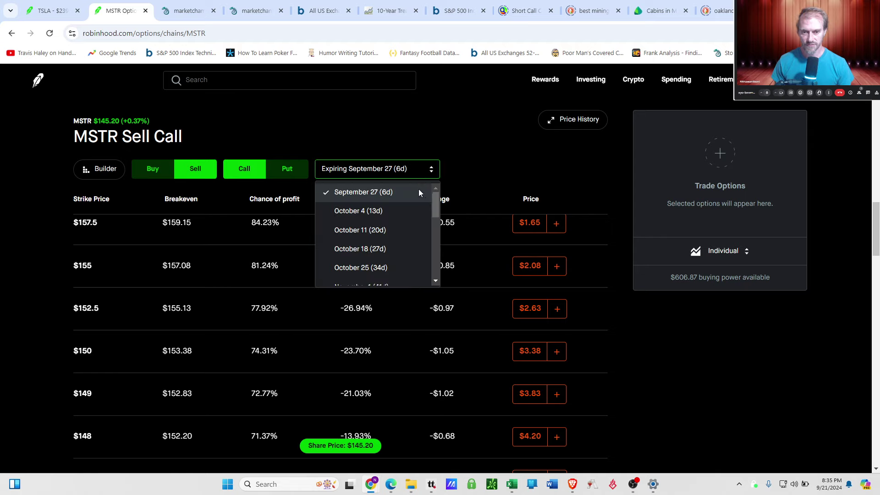
scroll(392, 252, down, 2)
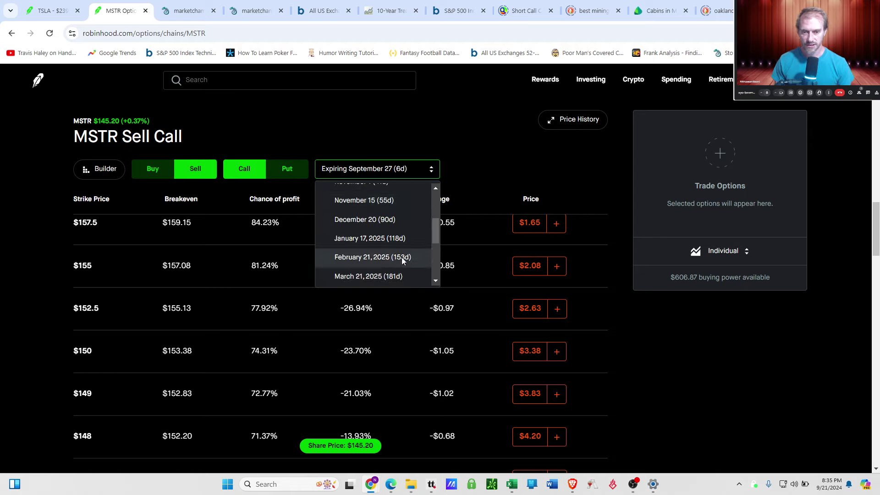
scroll(400, 261, down, 2)
scroll(398, 265, down, 2)
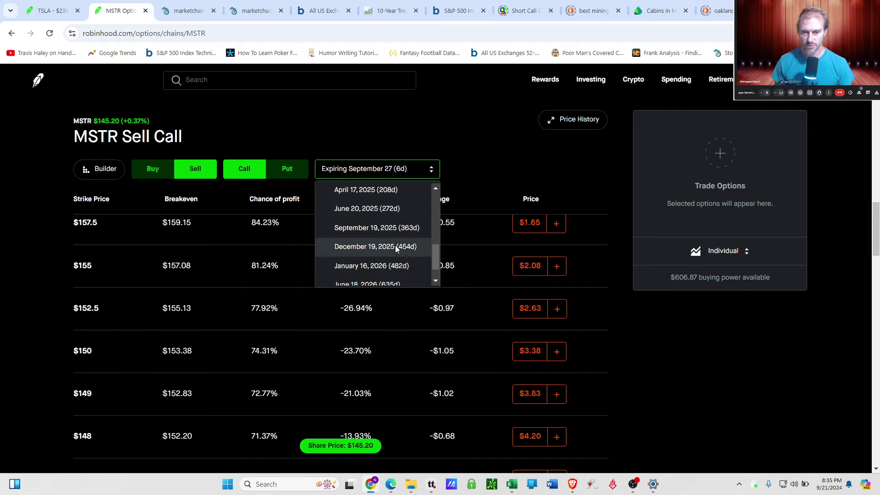
click(396, 229)
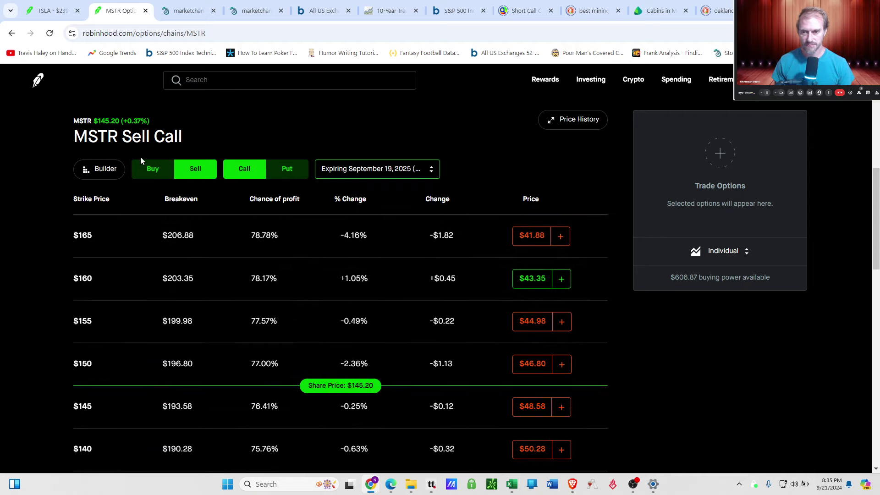
click(153, 170)
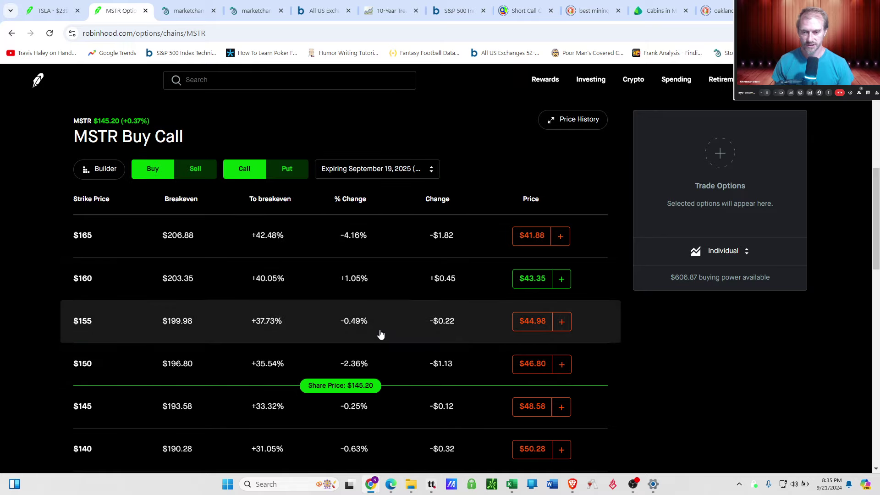
Step: Examine the quote details and Greeks of the $100 call expiring September 19, 2025
scroll(379, 333, down, 9)
scroll(380, 330, down, 1)
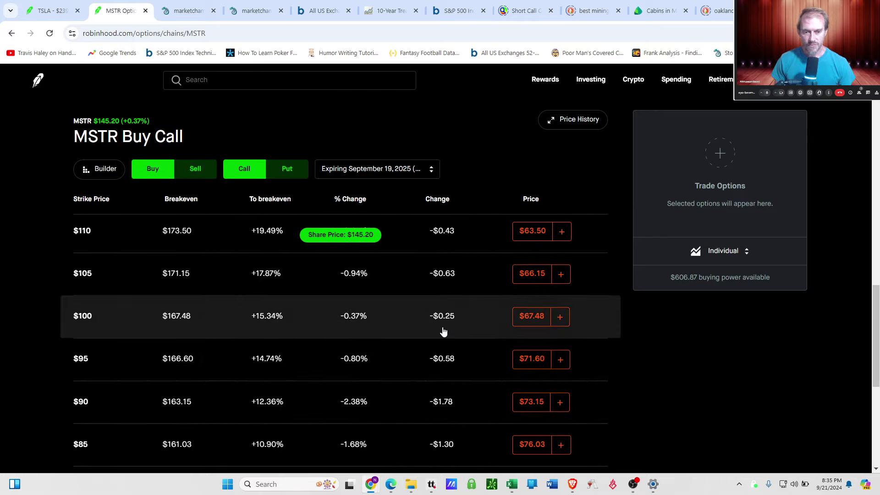
click(444, 330)
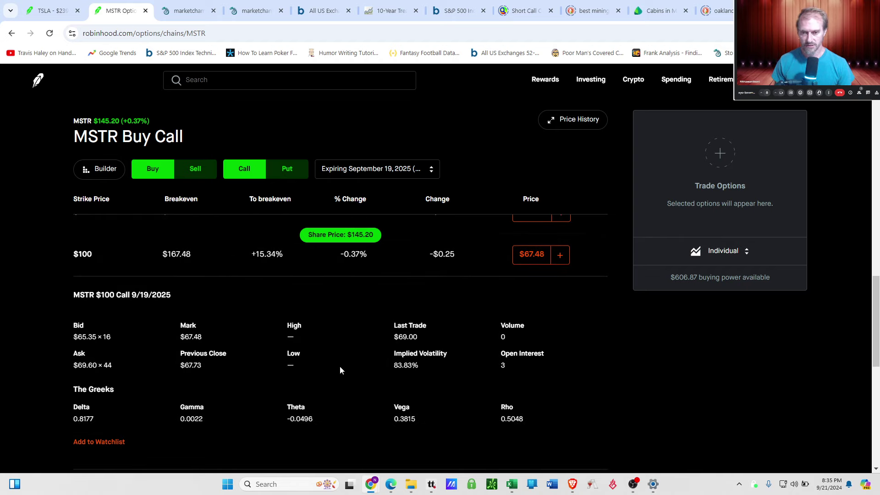
Step: Examine the details and Greeks of the $120 call for comparison, and collapse them
scroll(374, 377, up, 1)
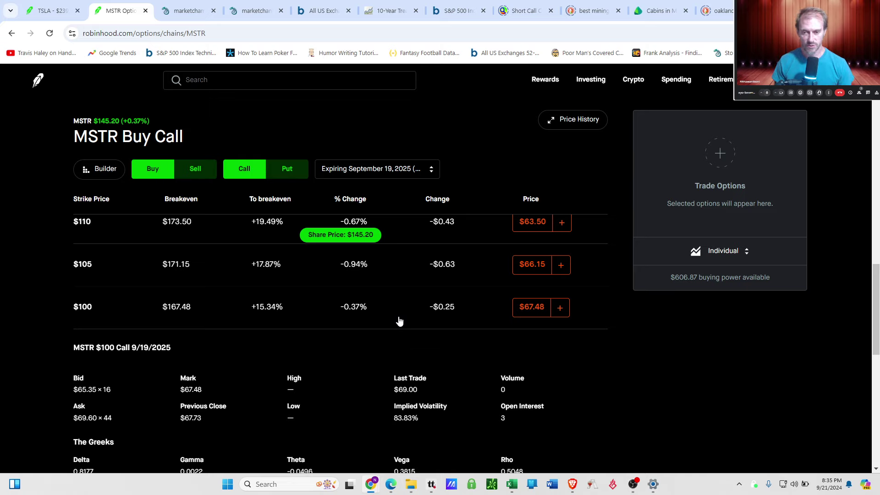
scroll(399, 319, up, 2)
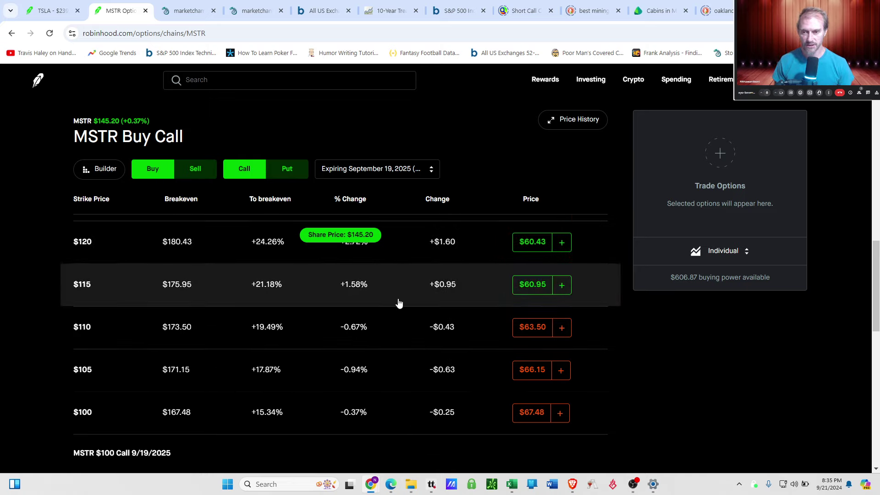
click(411, 245)
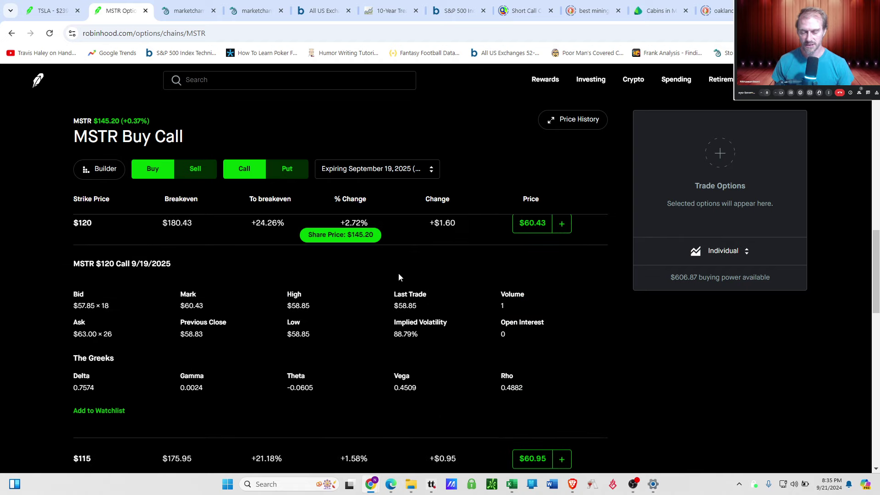
scroll(398, 273, up, 1)
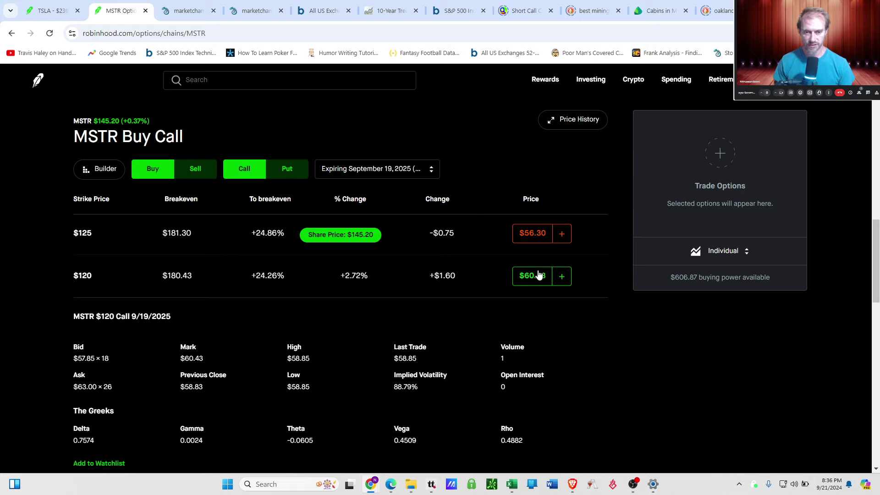
click(389, 288)
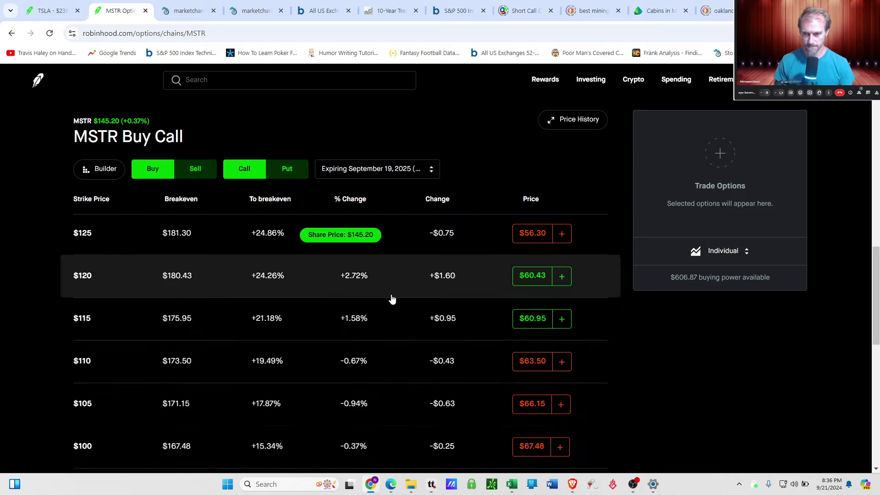
Step: Expand the $100 call's details and add buying that September 19, 2025 call to the order
scroll(371, 333, down, 3)
click(371, 329)
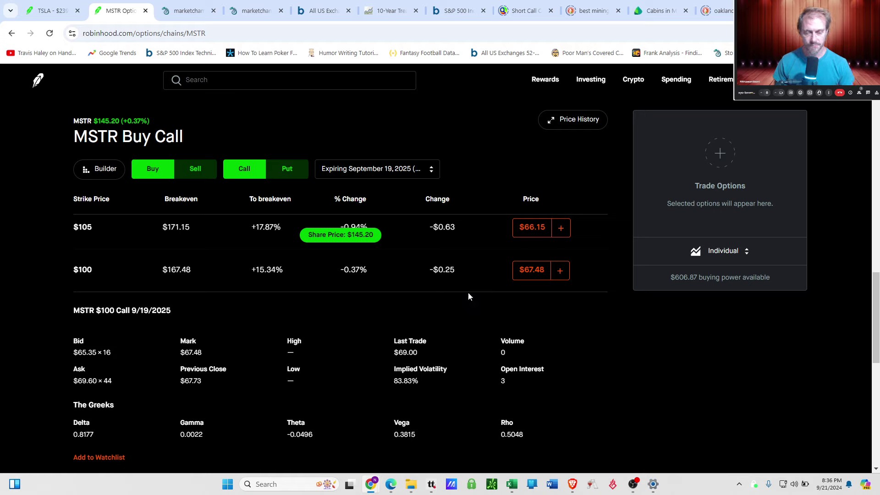
click(560, 272)
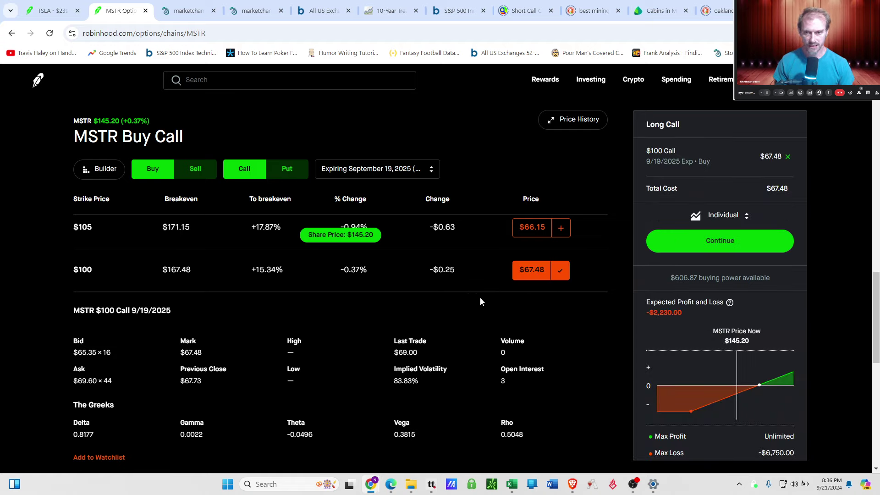
Step: Change the expiration to November 1 and show the calls available for selling
click(429, 171)
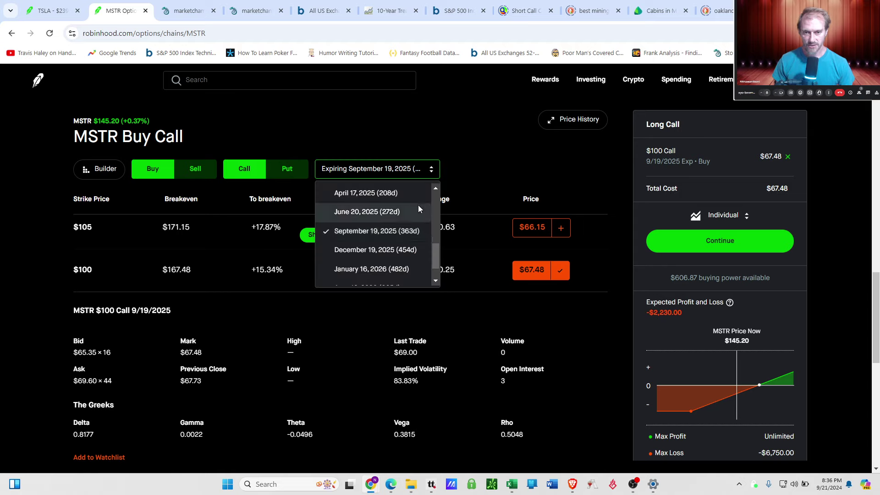
scroll(419, 220, up, 10)
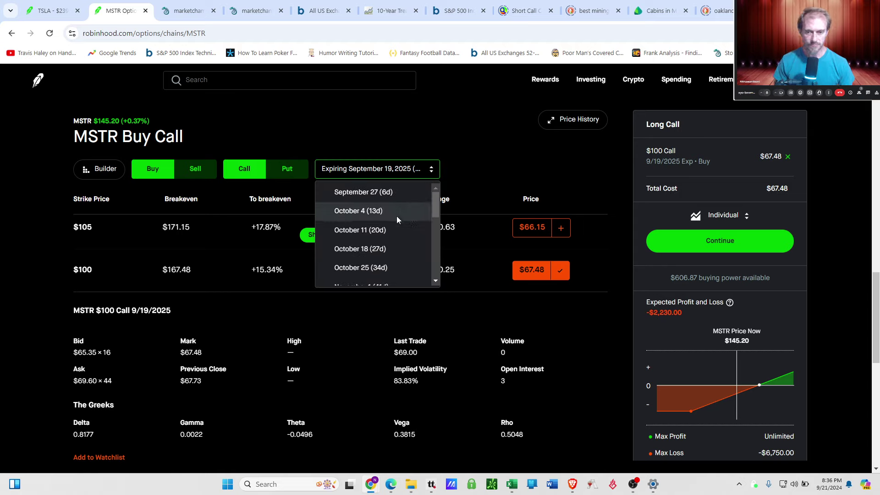
scroll(397, 216, down, 1)
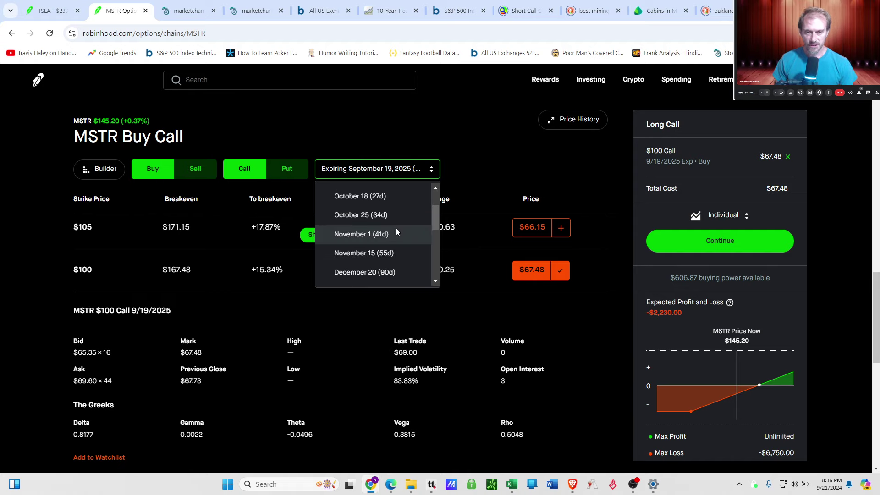
click(394, 235)
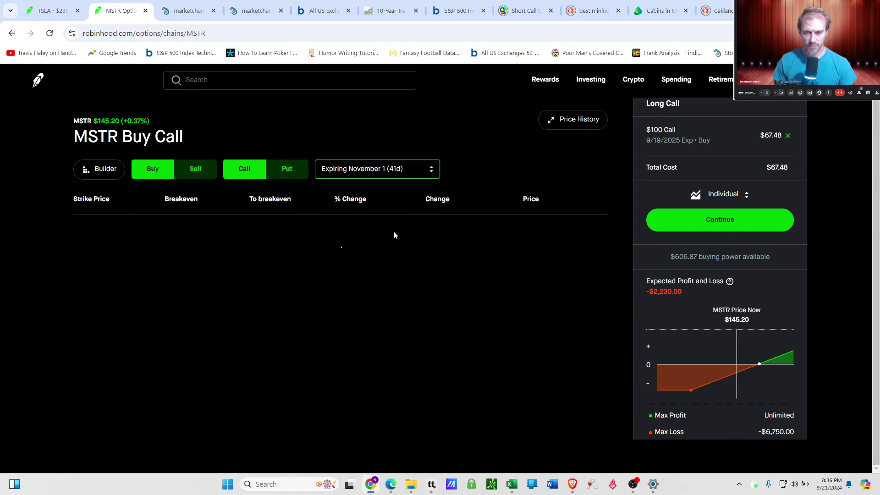
click(206, 174)
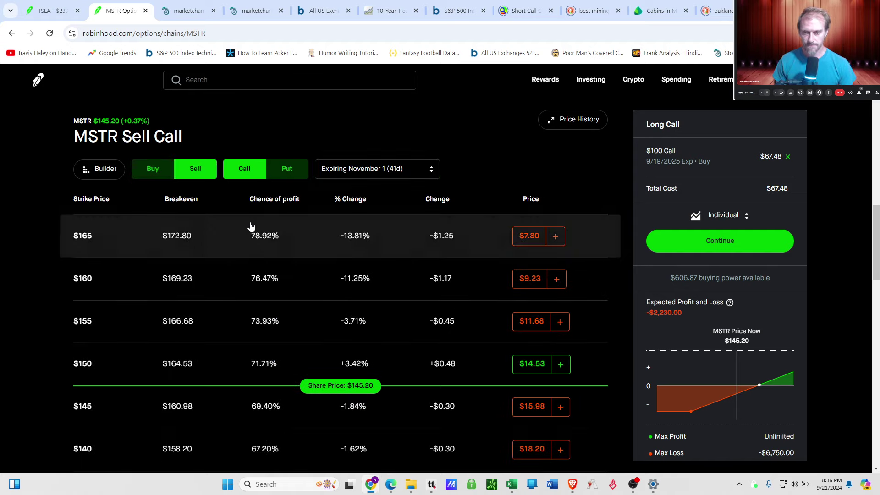
Step: Try adding a sold $170 call expiring November 1 as the short leg, and remove it
scroll(353, 329, up, 1)
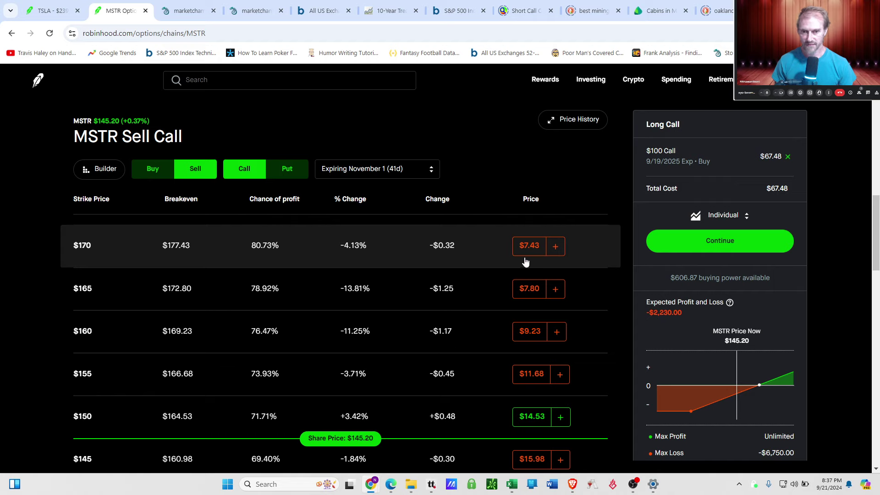
click(554, 250)
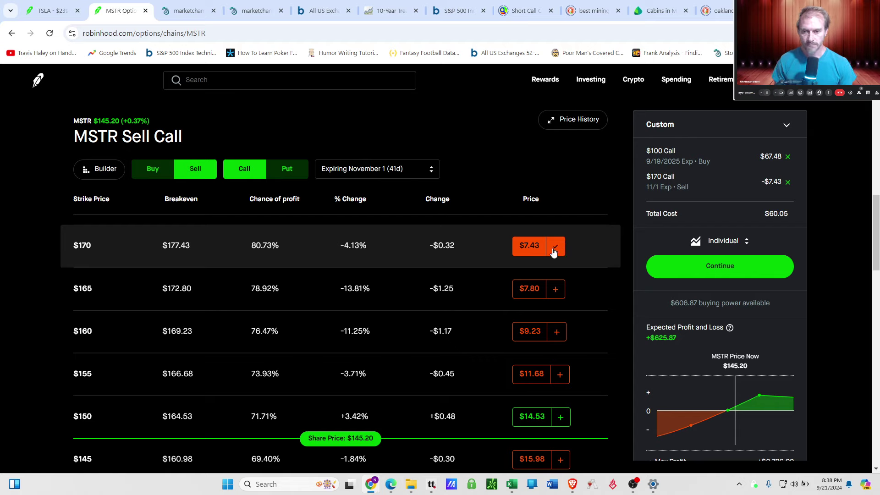
click(553, 250)
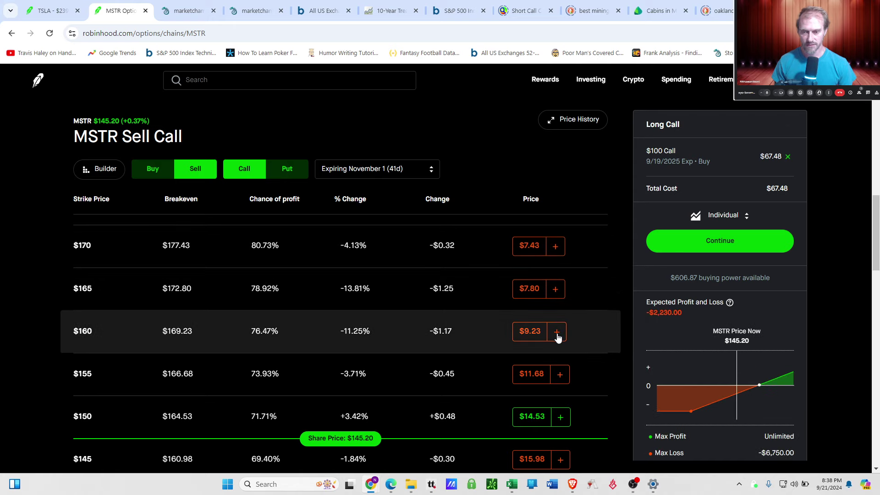
Step: Add selling the $160 call expiring November 1 to the order and expand that call's details
click(557, 333)
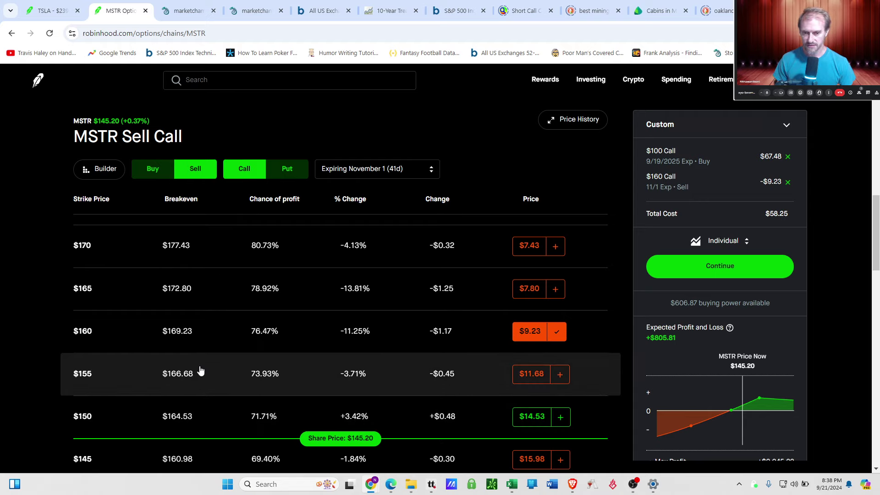
click(212, 344)
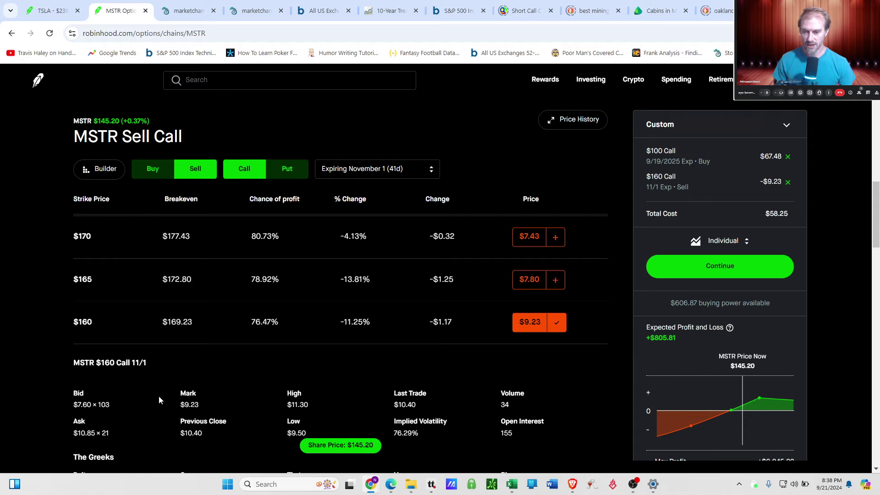
scroll(157, 402, down, 1)
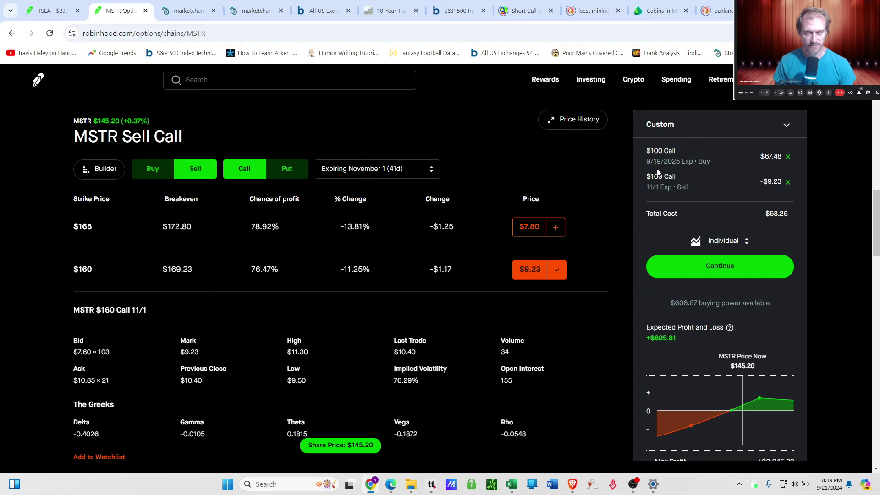
Step: Switch the sell-call chain back to the September 19, 2025 expiration, keeping both order legs
click(392, 176)
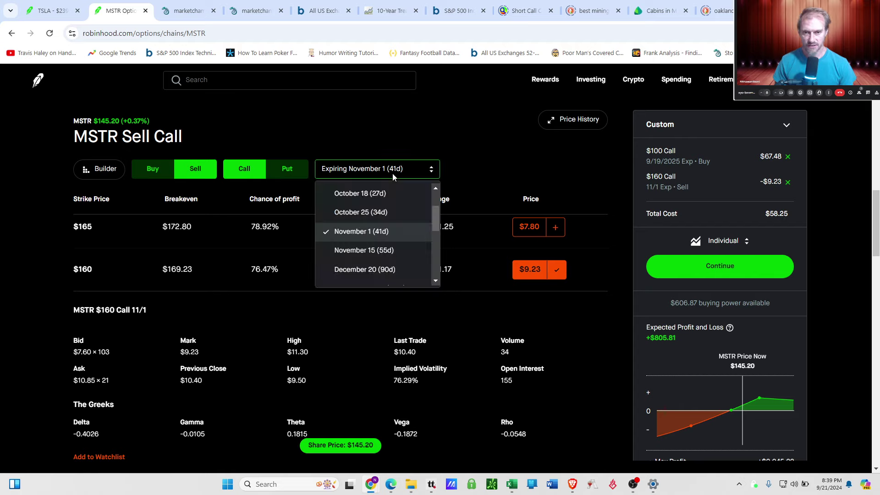
scroll(396, 207, down, 4)
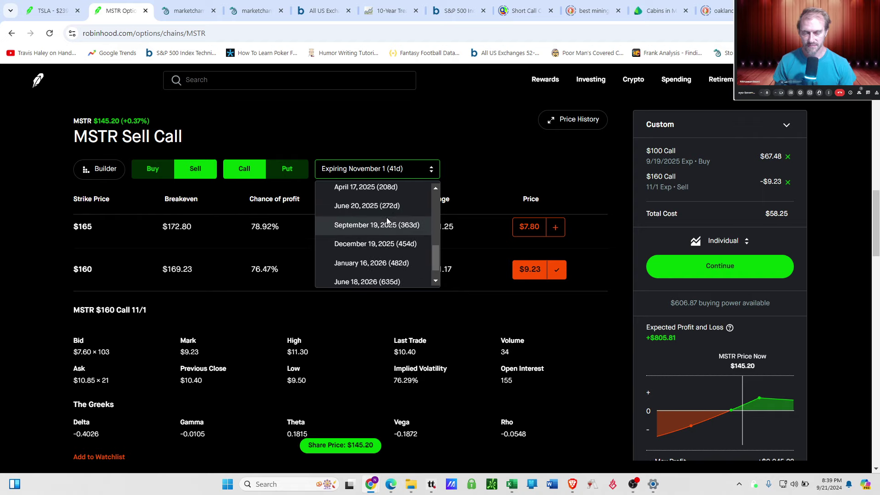
click(384, 222)
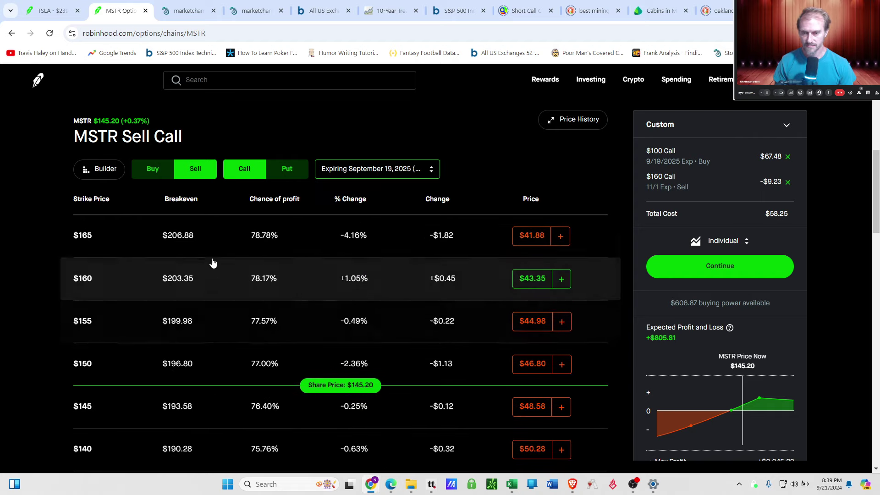
Step: Switch the September 19, 2025 chain to calls available for buying and examine the $100 call's details
click(152, 168)
scroll(216, 375, down, 6)
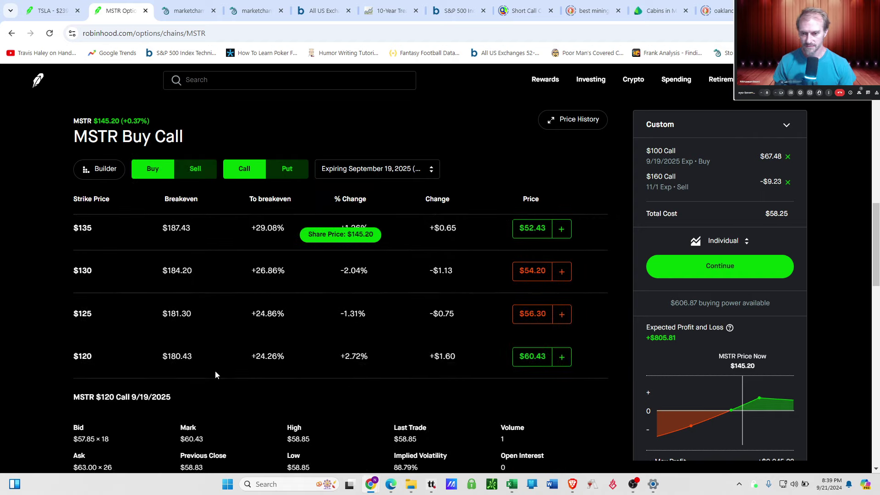
scroll(216, 375, down, 3)
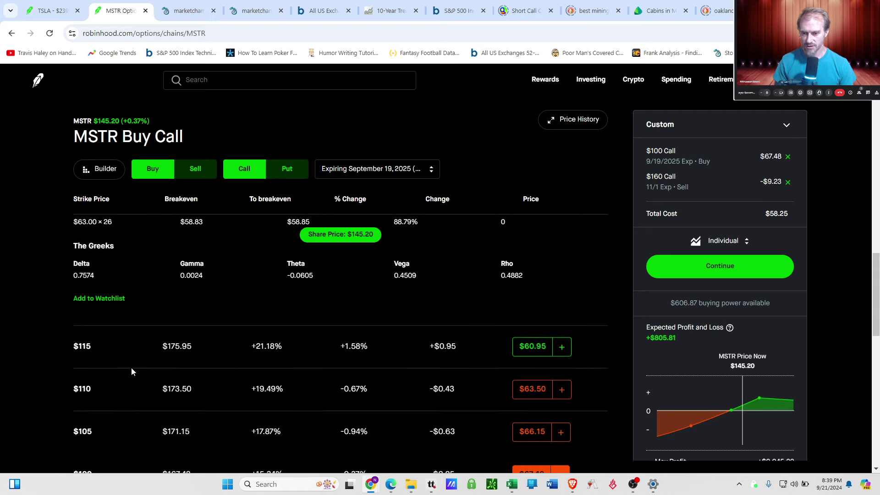
scroll(110, 370, down, 1)
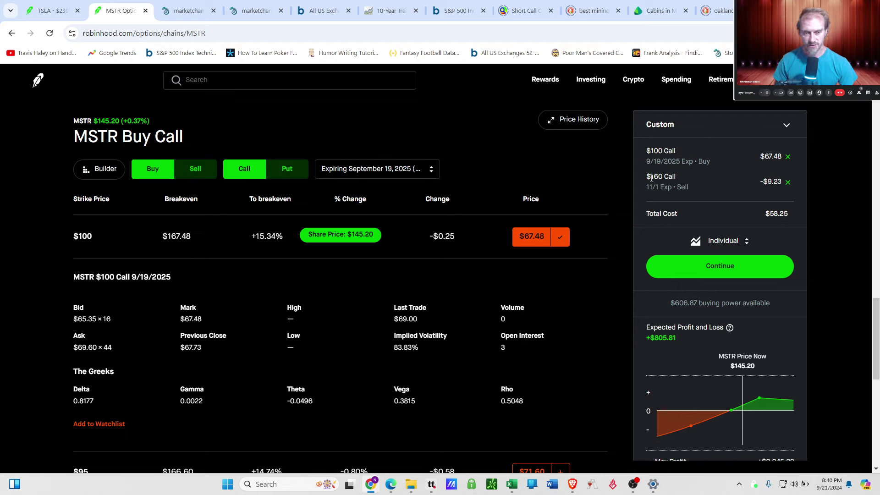
Step: Compare the sold $160 call with the bought $100 call in the order summary, highlighting each leg in turn
drag(652, 177, 676, 179)
click(674, 179)
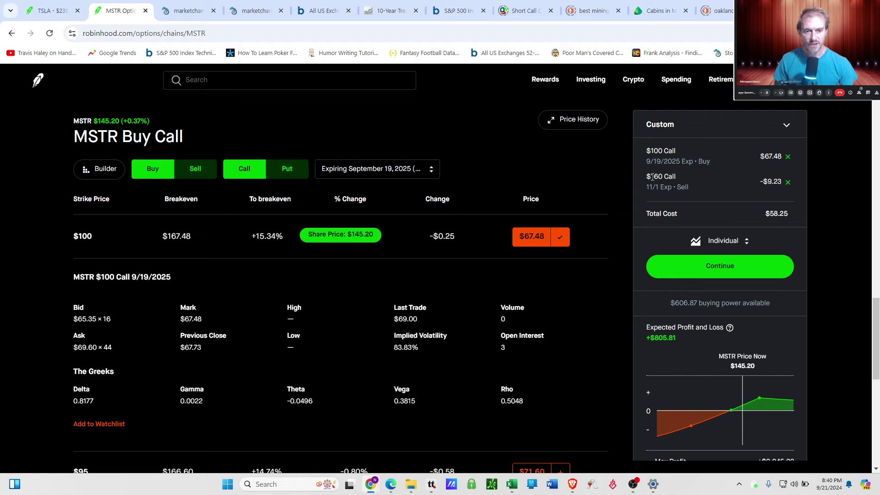
drag(647, 177, 675, 178)
click(673, 180)
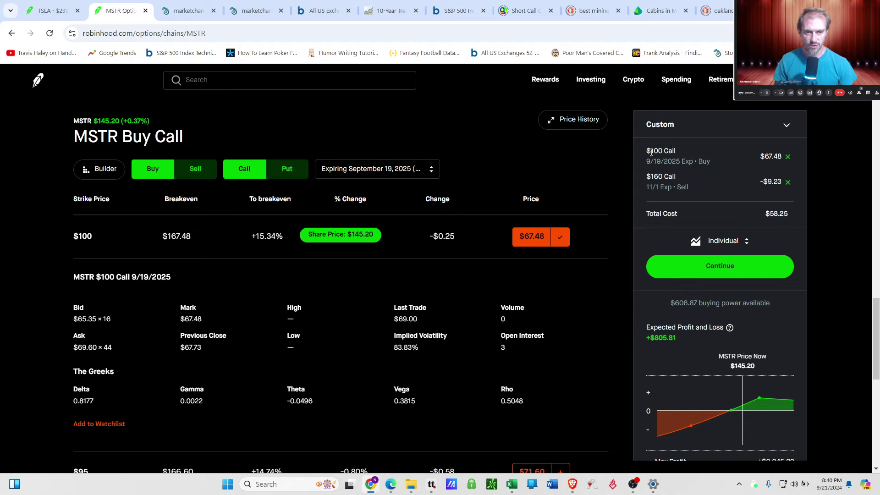
drag(651, 151, 675, 151)
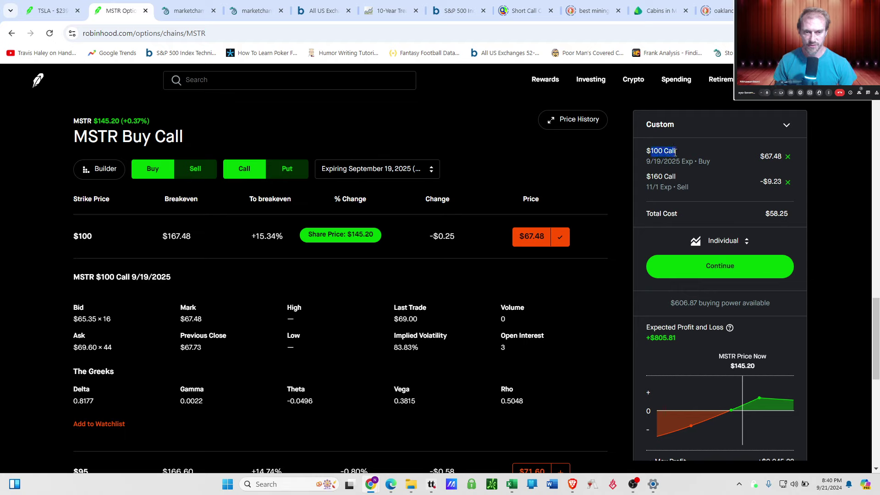
click(675, 152)
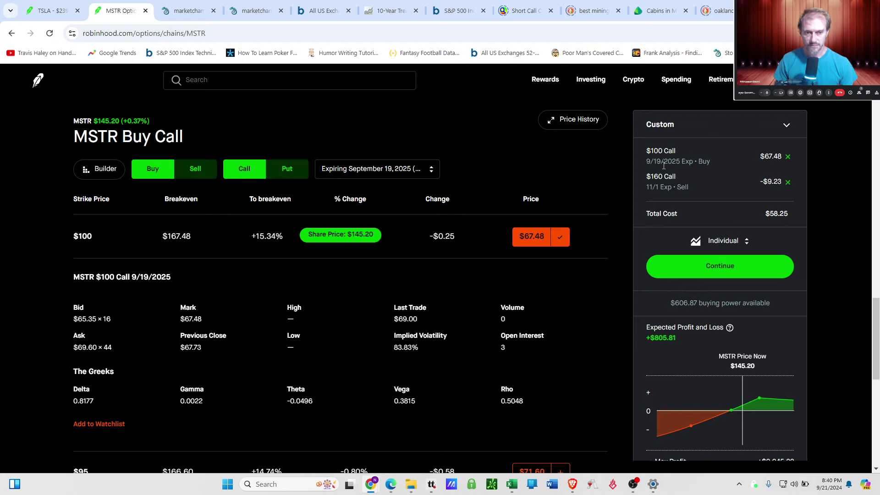
double_click(656, 151)
click(655, 152)
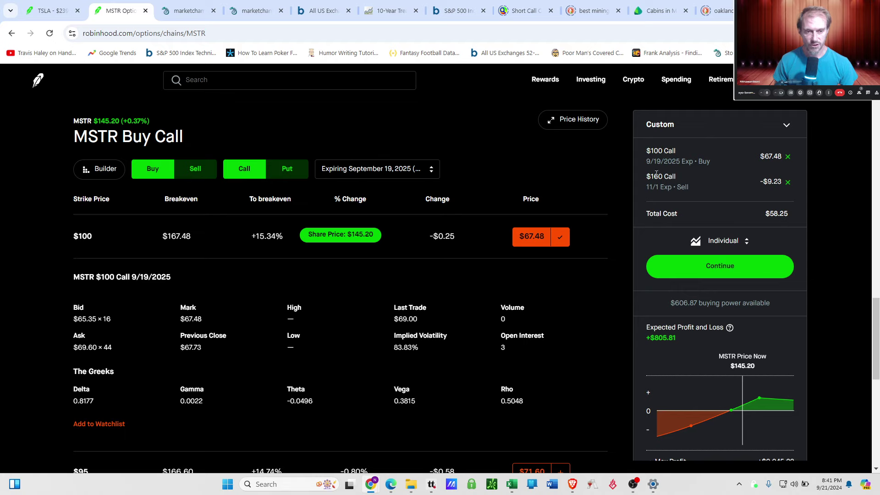
drag(650, 176, 696, 188)
click(773, 181)
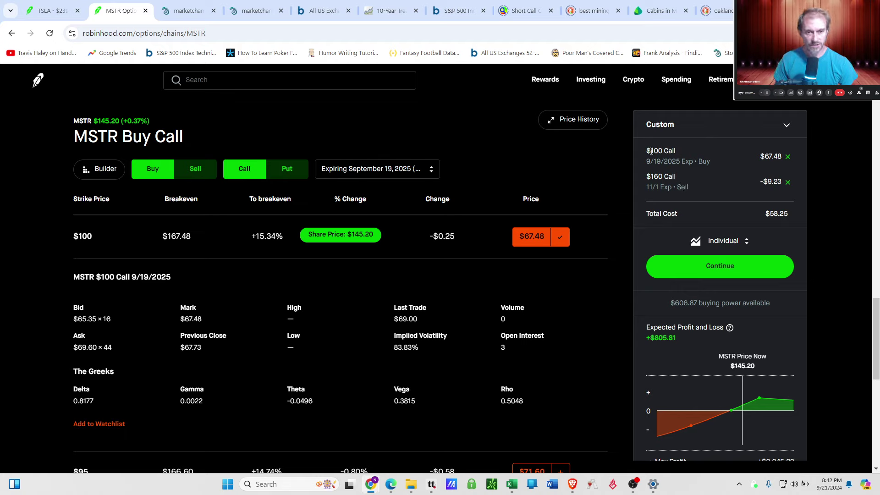
Step: Examine the bought $100 call in the order summary by highlighting its strike and expiration
drag(652, 151, 678, 154)
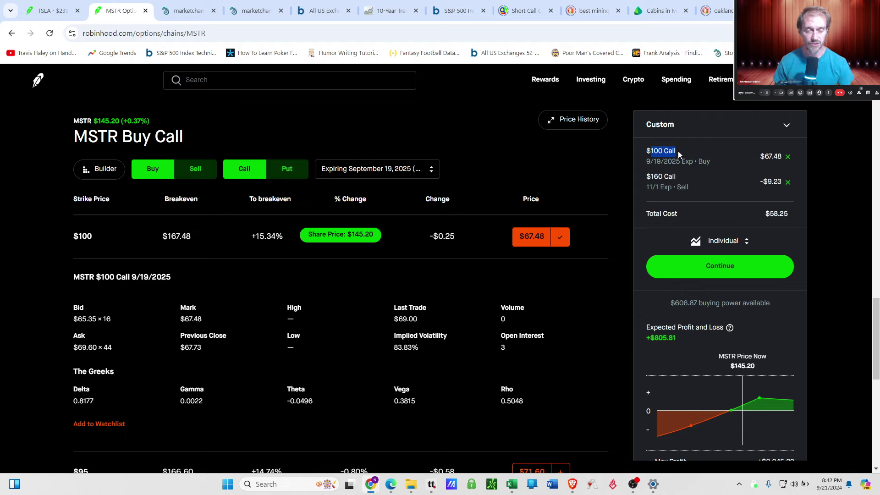
click(675, 158)
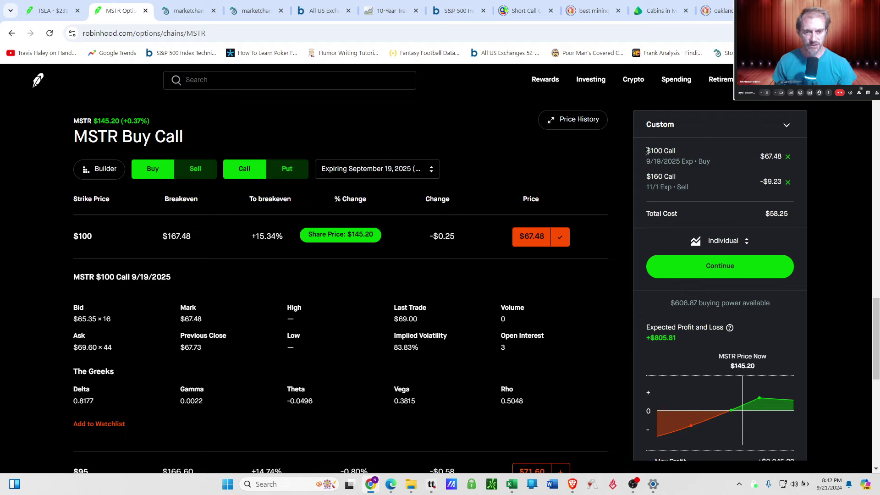
drag(647, 151, 671, 150)
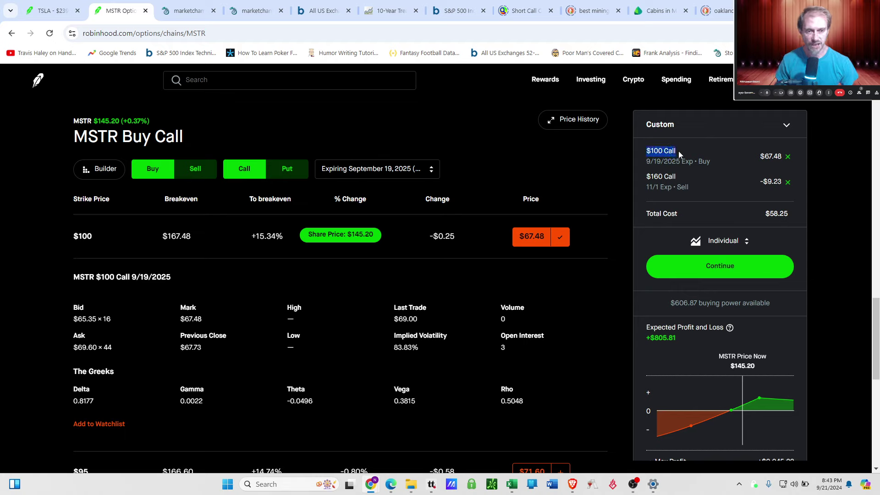
click(678, 150)
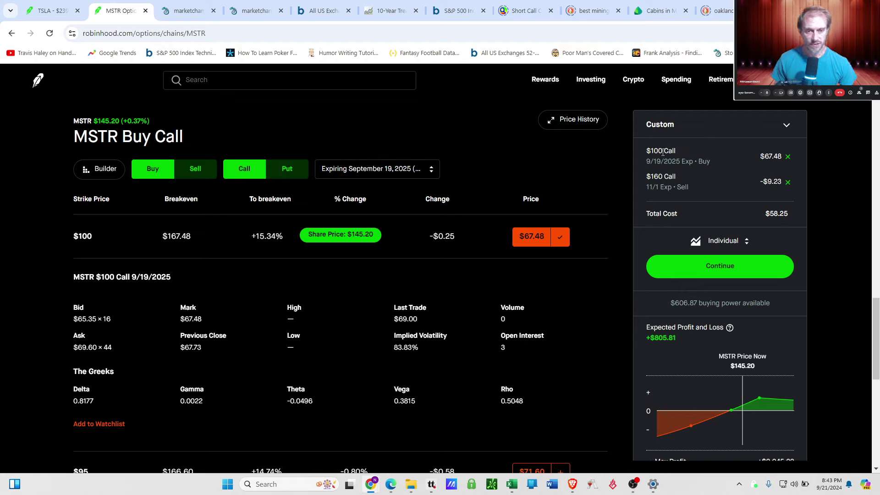
drag(651, 151, 668, 150)
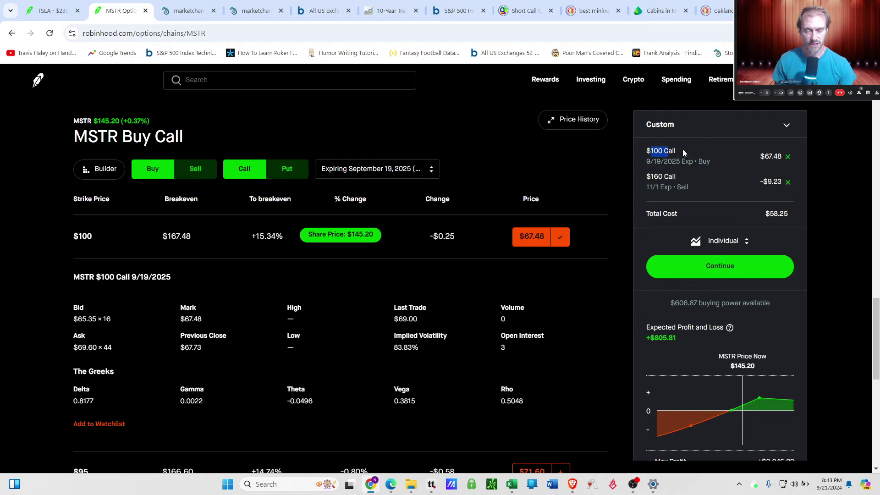
click(667, 154)
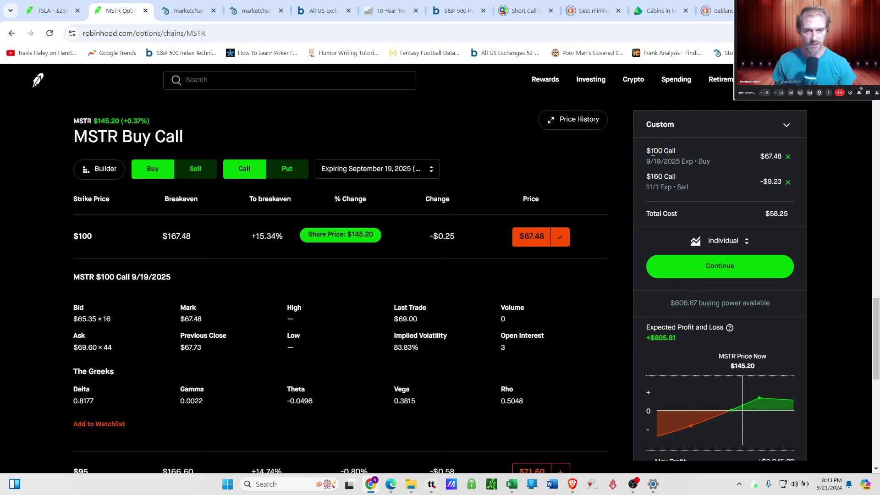
drag(652, 152, 674, 153)
click(673, 154)
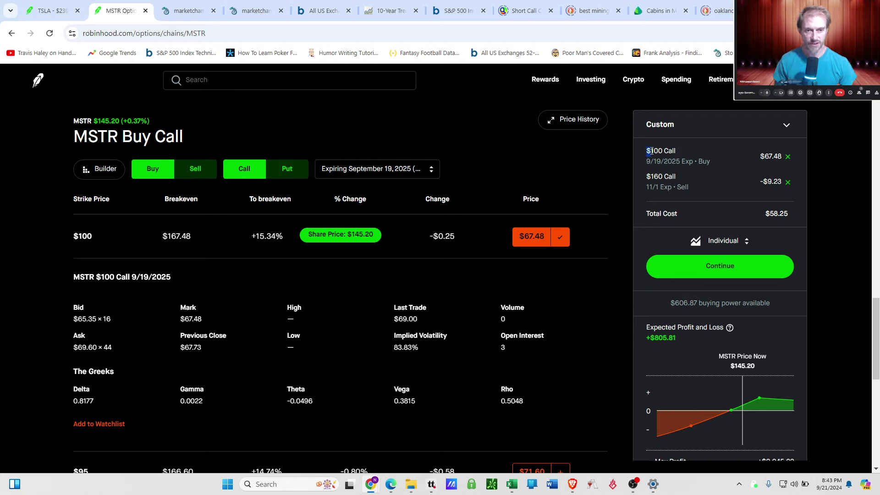
drag(645, 149, 676, 149)
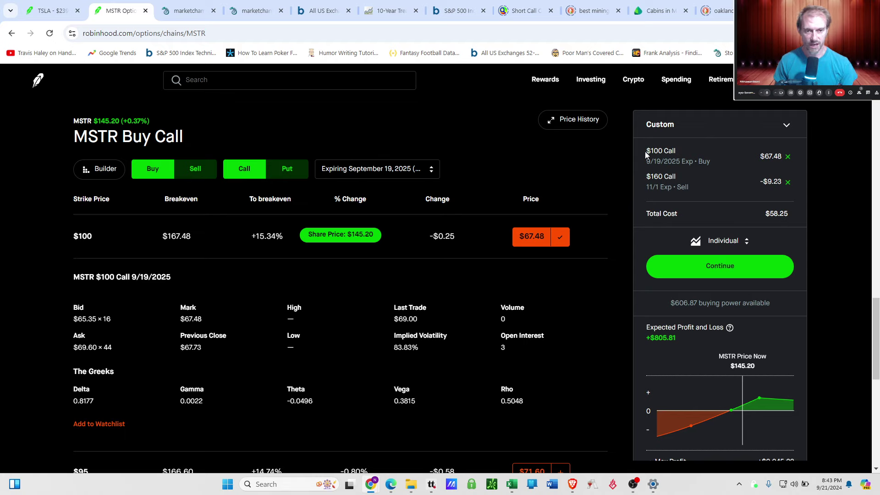
drag(648, 150, 681, 165)
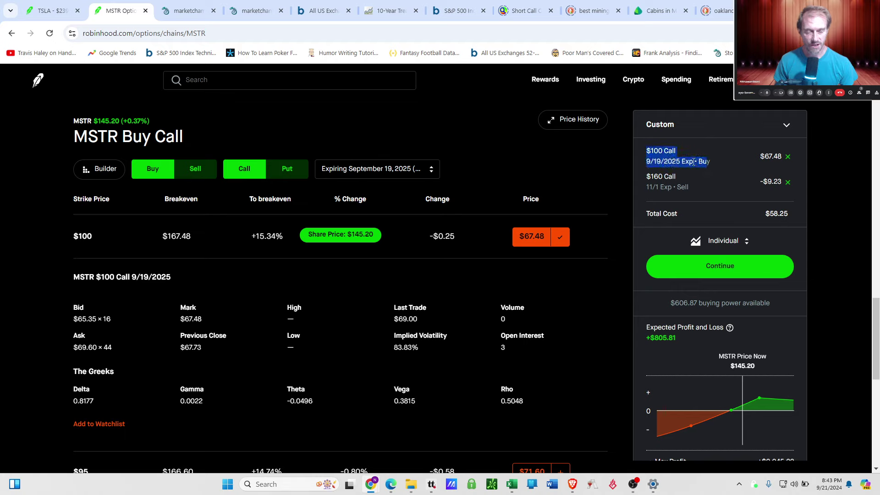
click(666, 157)
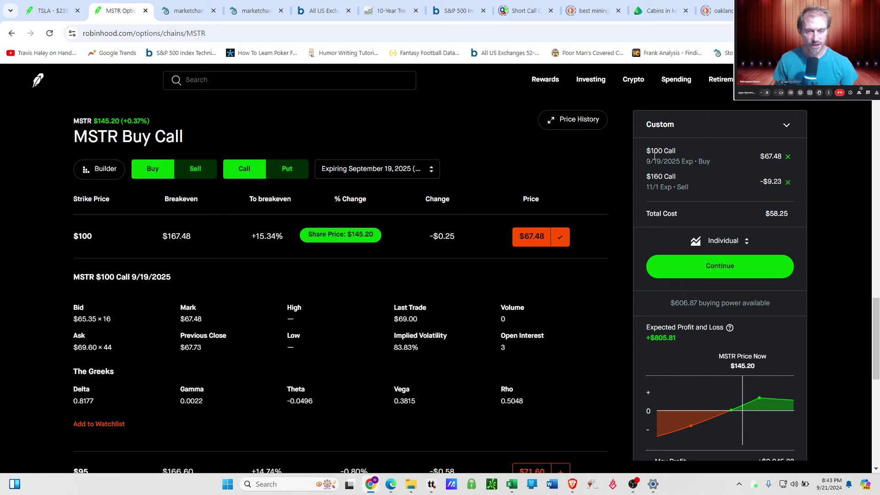
Step: Review the full long leg, highlighting the $100 call's strike, September 19, 2025 expiration and price
drag(648, 150, 711, 163)
click(697, 161)
drag(760, 157, 783, 160)
click(727, 165)
drag(650, 151, 711, 164)
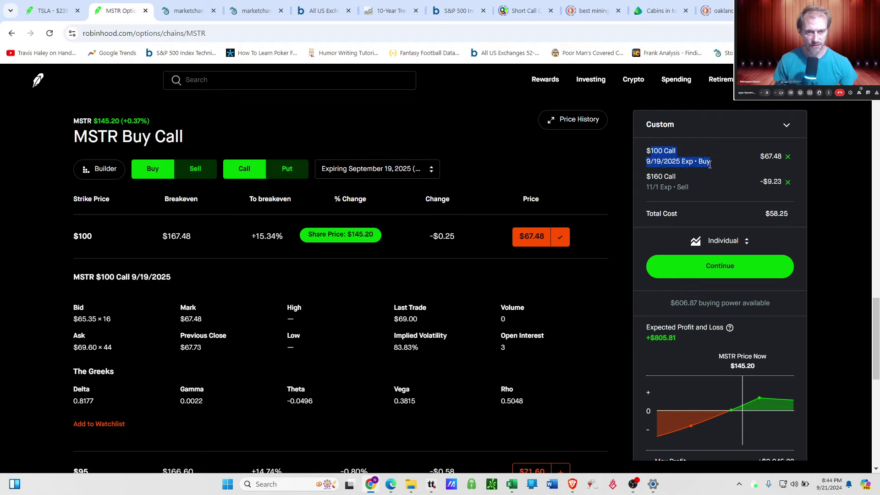
click(709, 165)
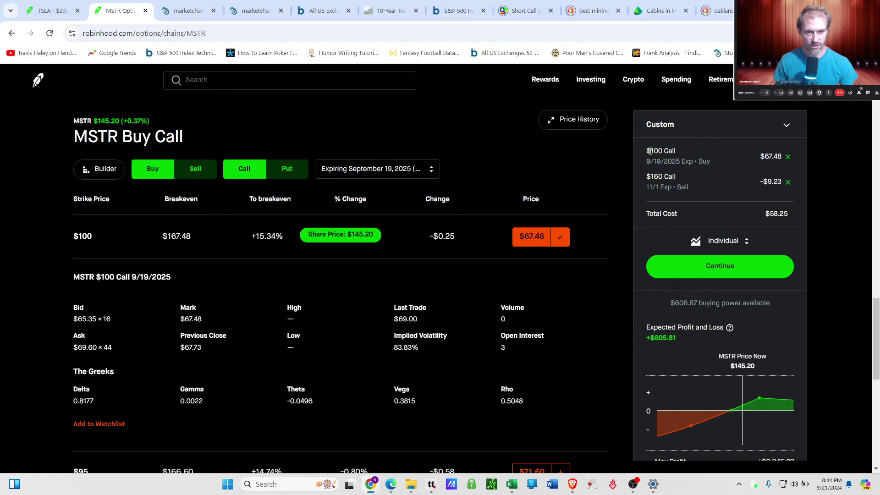
drag(650, 152, 713, 166)
click(707, 166)
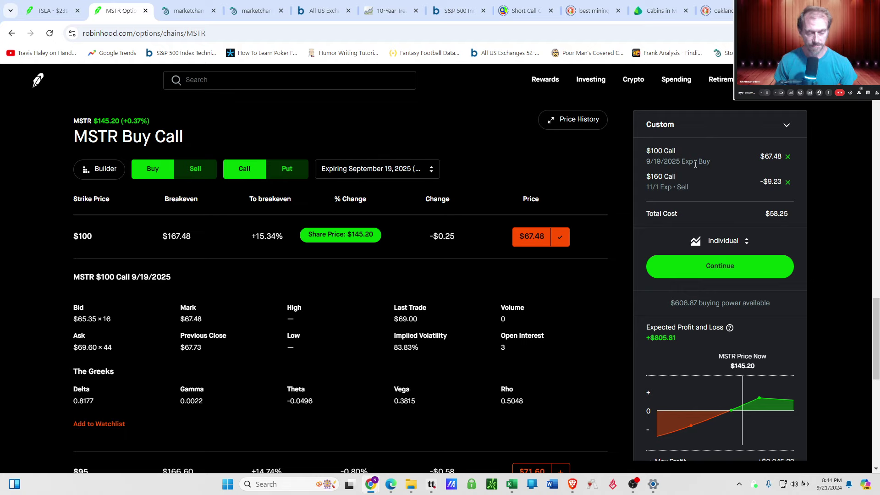
drag(647, 151, 703, 160)
click(704, 158)
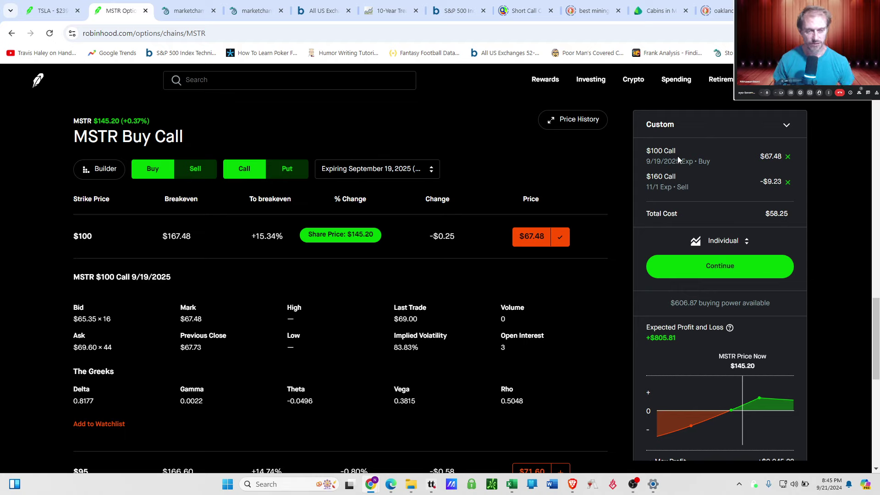
Step: Compare the long leg's price and expiration with the sold $160 call's strike in the order summary
drag(764, 157, 781, 158)
click(773, 158)
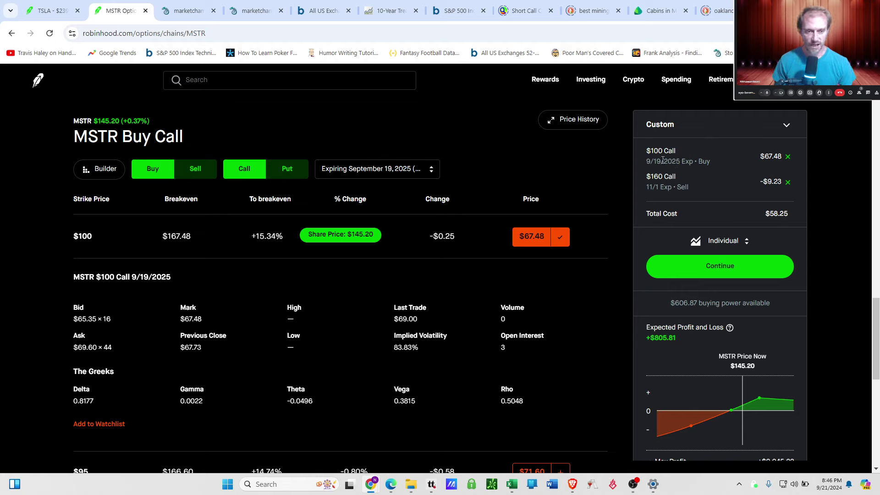
drag(662, 162, 776, 161)
click(776, 161)
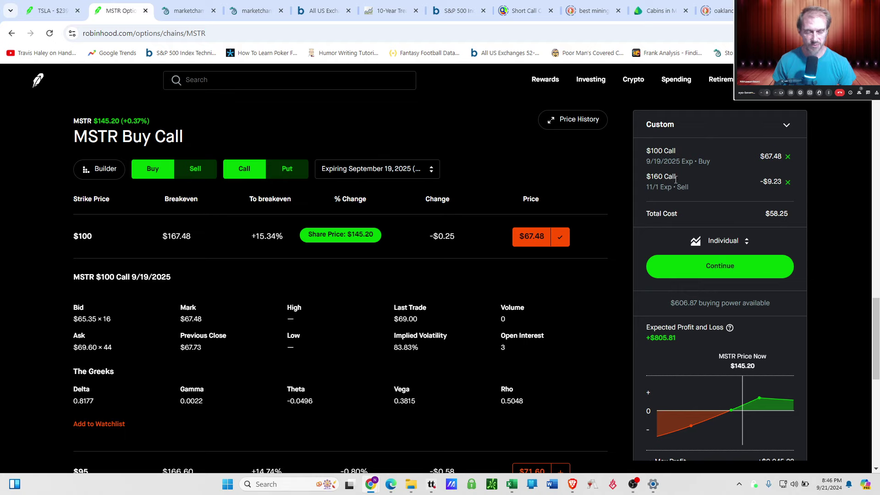
drag(675, 177, 646, 177)
click(660, 172)
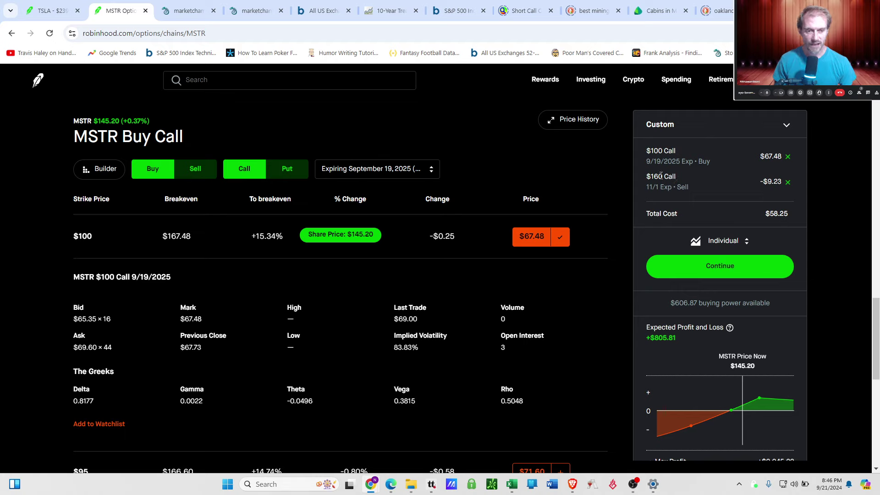
drag(650, 177, 678, 176)
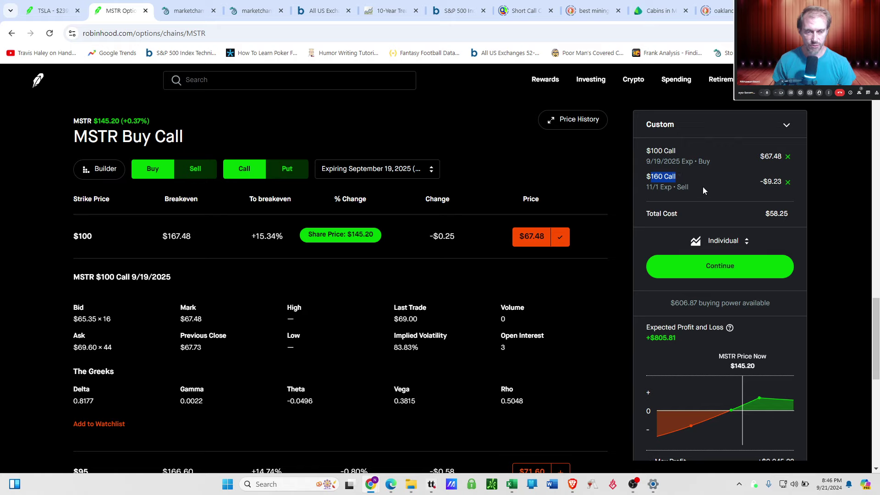
click(663, 184)
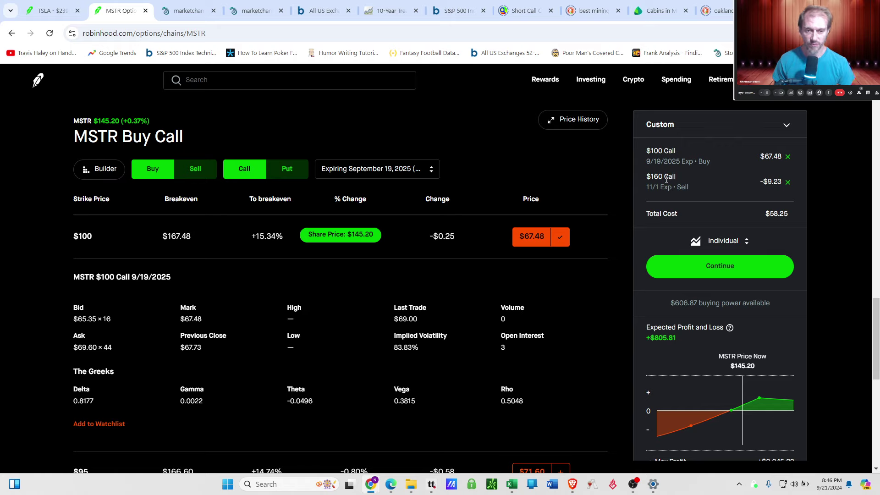
drag(647, 149, 714, 162)
click(659, 154)
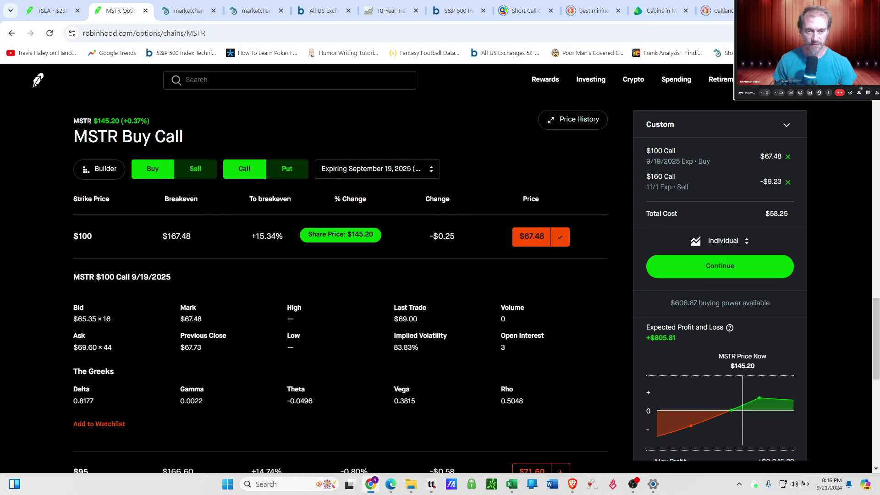
drag(646, 177, 677, 178)
click(672, 178)
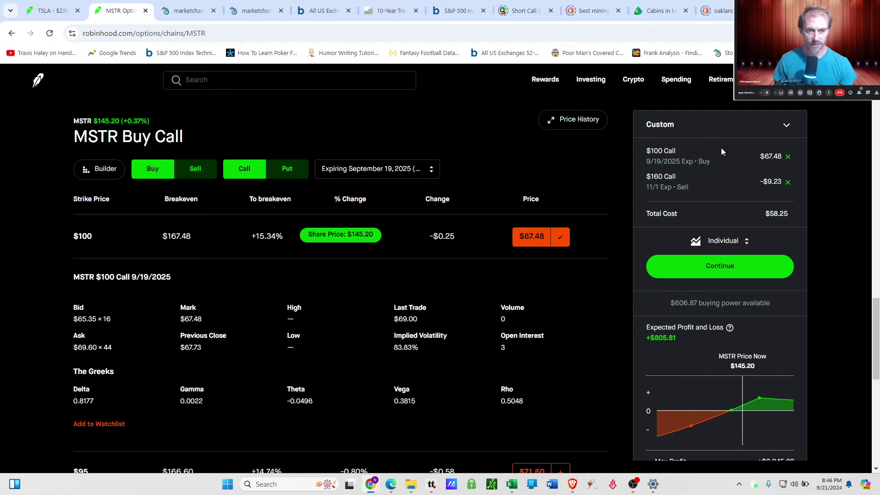
Step: Examine the premium of the bought $100 call, highlighting its price and strike in the order summary
drag(764, 155, 785, 160)
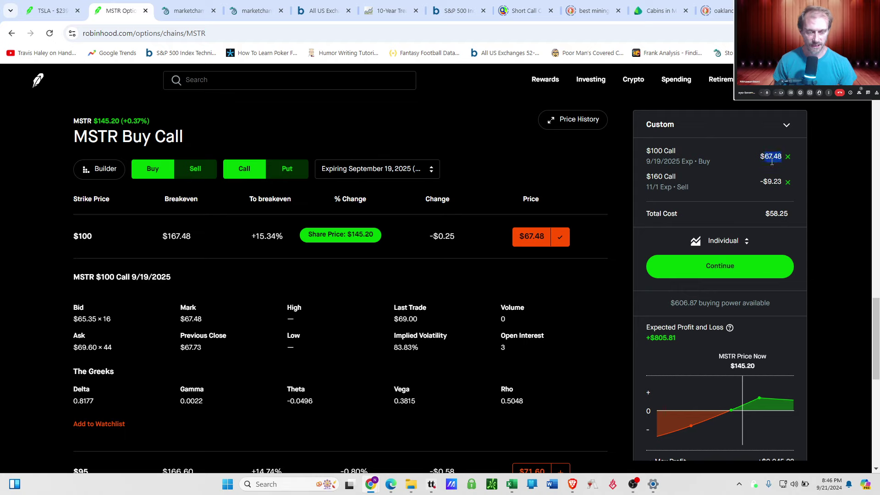
click(746, 169)
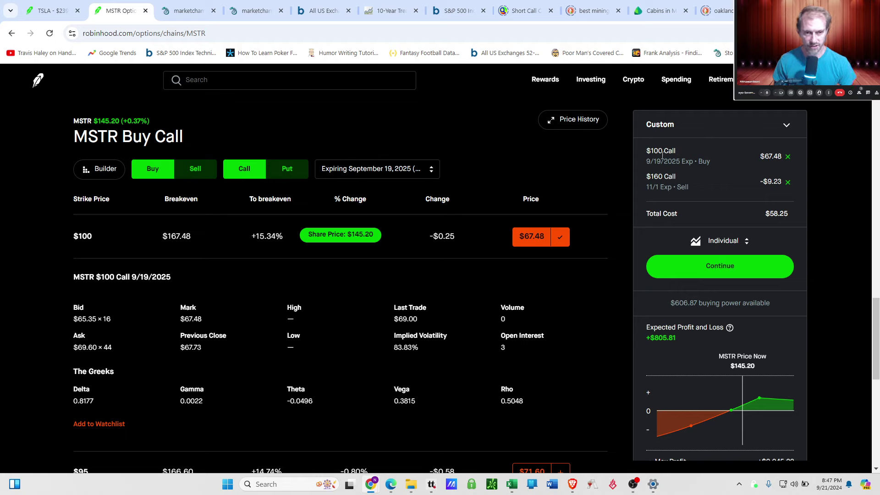
drag(653, 150, 676, 150)
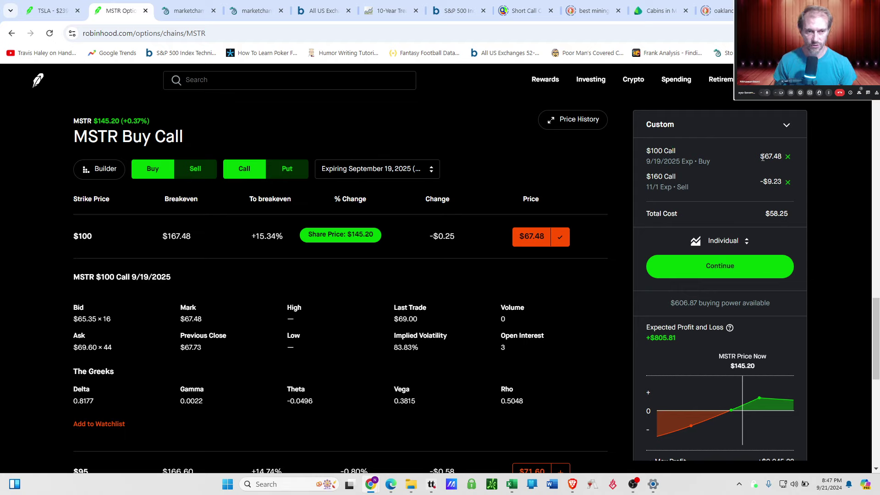
drag(762, 157, 780, 158)
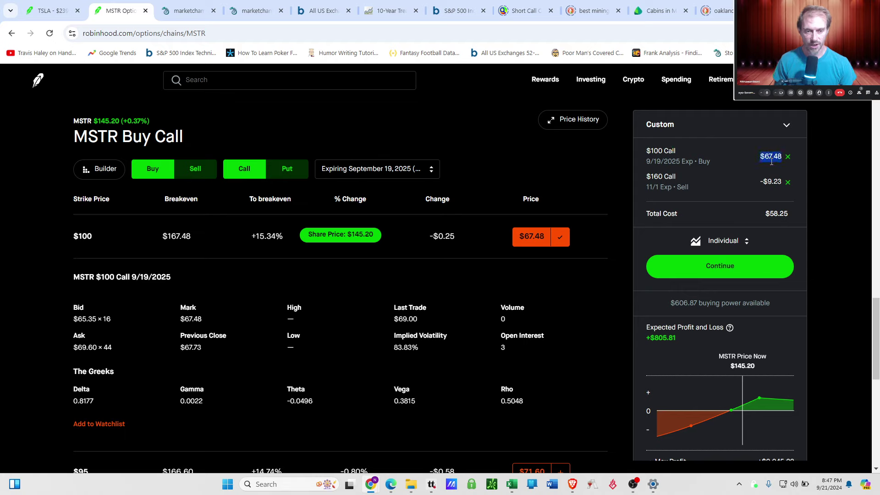
click(756, 161)
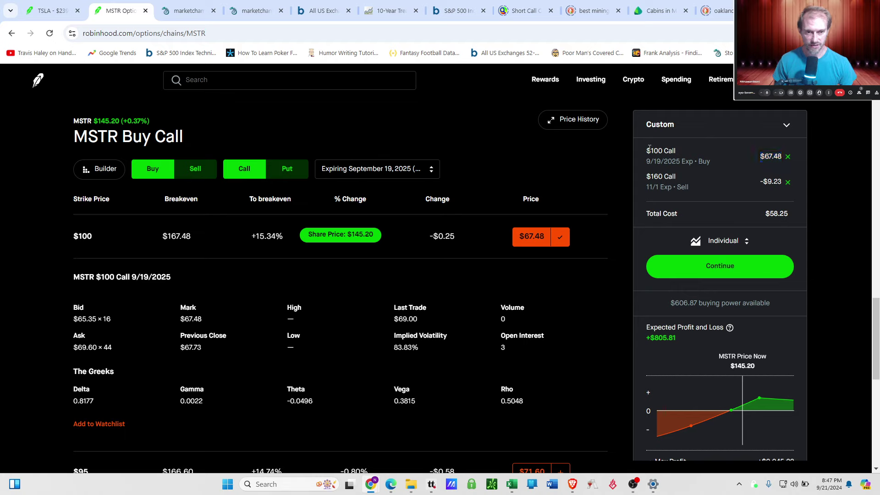
Step: Highlight the bought $100 call's strike and 9/19/2025 expiration, and examine its price in the order summary
drag(649, 149, 716, 163)
click(705, 165)
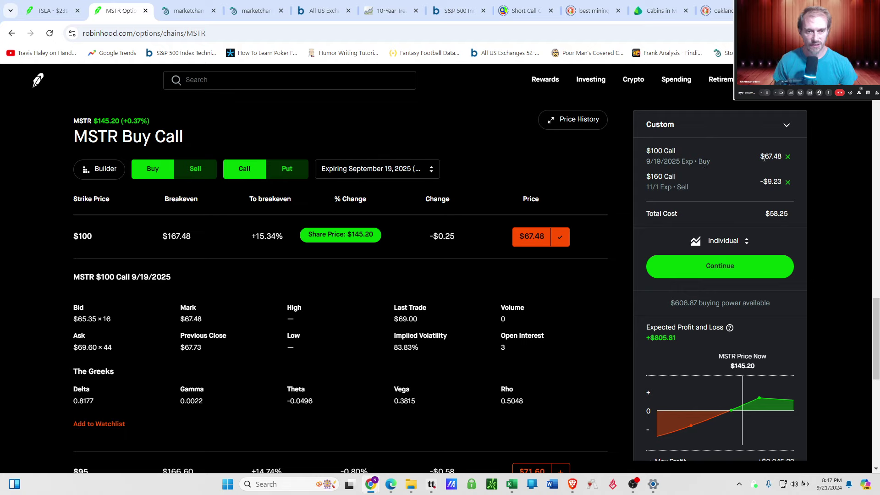
drag(763, 158, 782, 158)
click(738, 164)
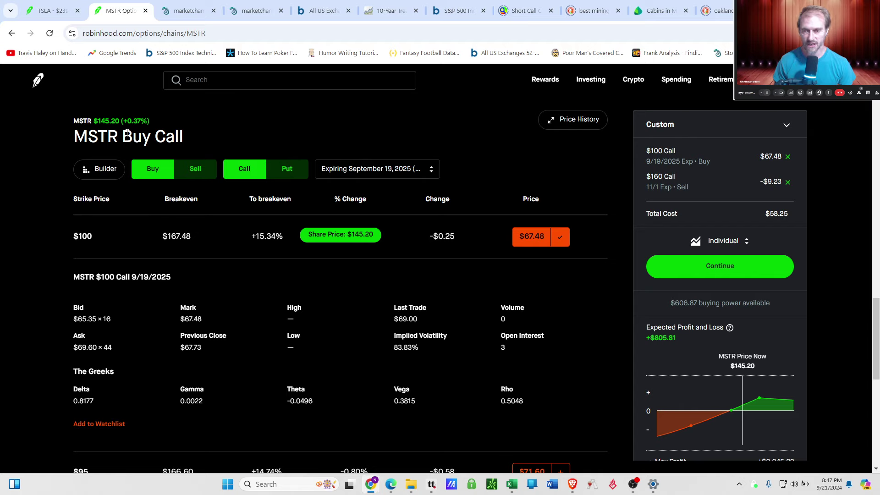
Step: Remove the bought $100 September 19, 2025 call from the order, add it back, and highlight its strike
click(564, 242)
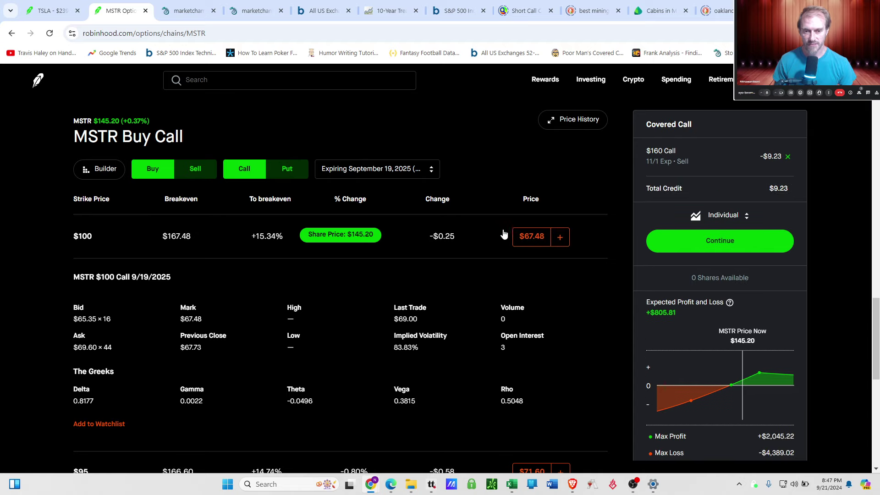
click(559, 241)
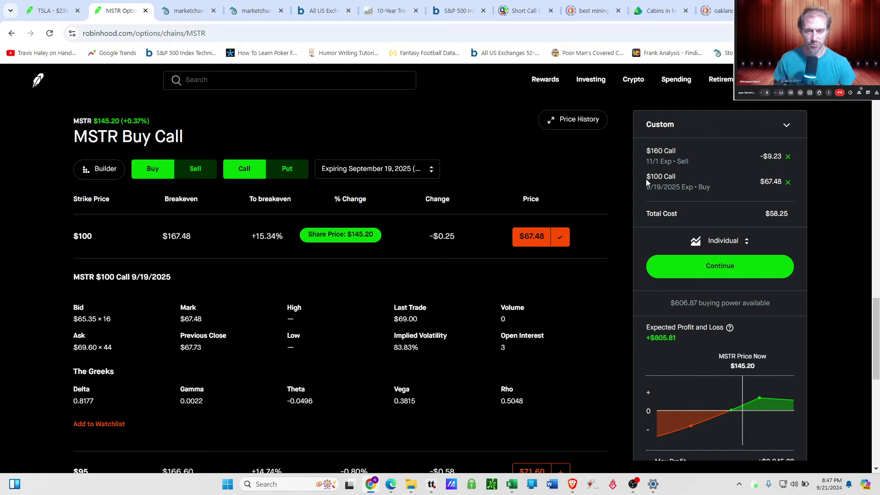
drag(649, 179, 673, 180)
click(672, 180)
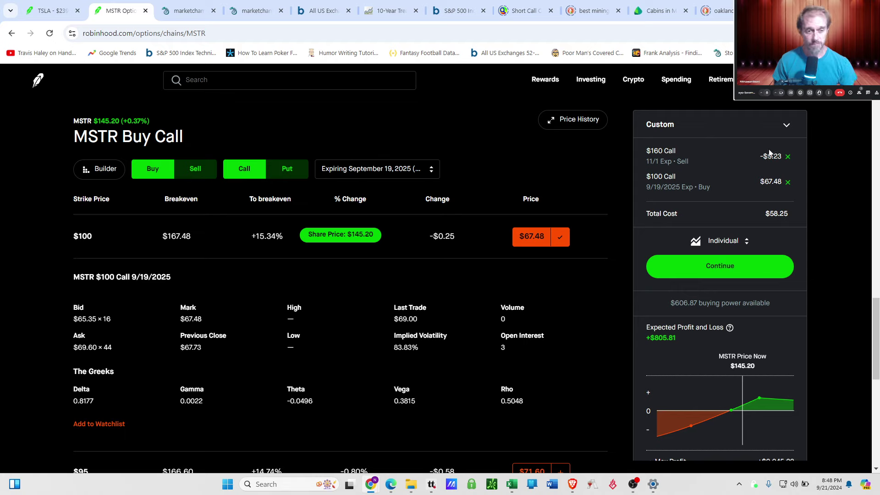
Step: Examine the premium collected for the sold $160 November 1 call by highlighting its price in the order summary
drag(768, 155, 776, 156)
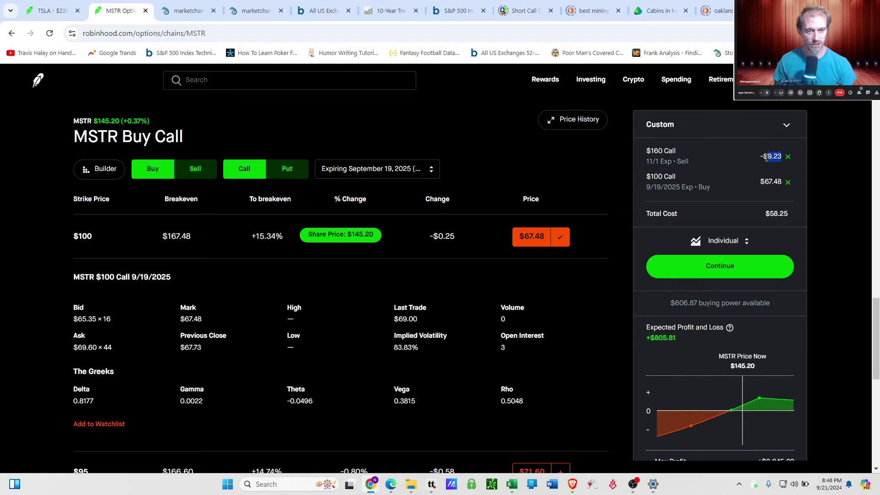
click(760, 152)
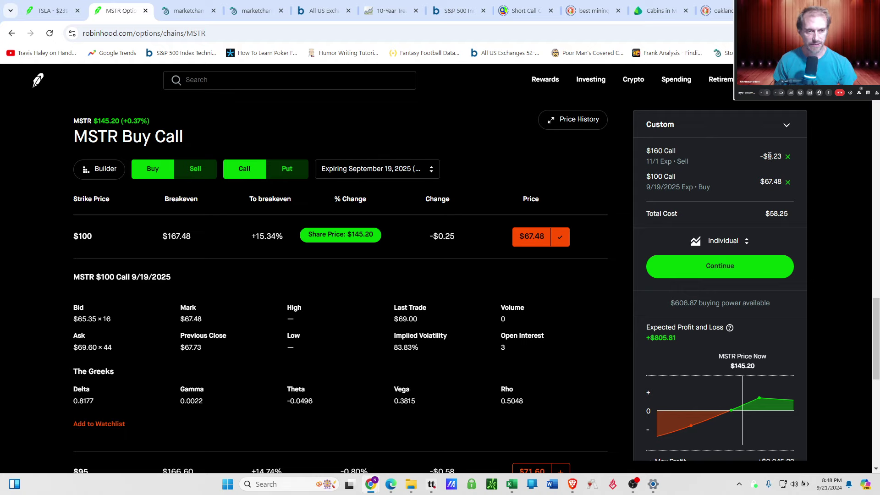
drag(764, 157, 781, 157)
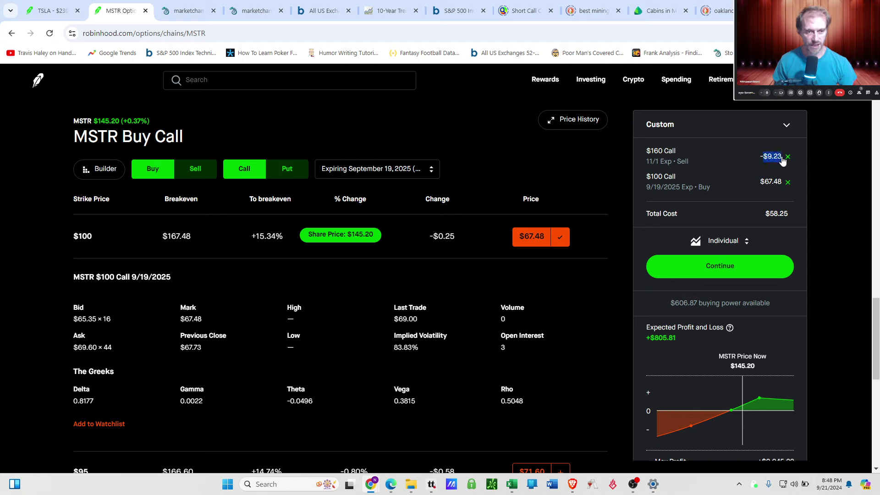
click(772, 158)
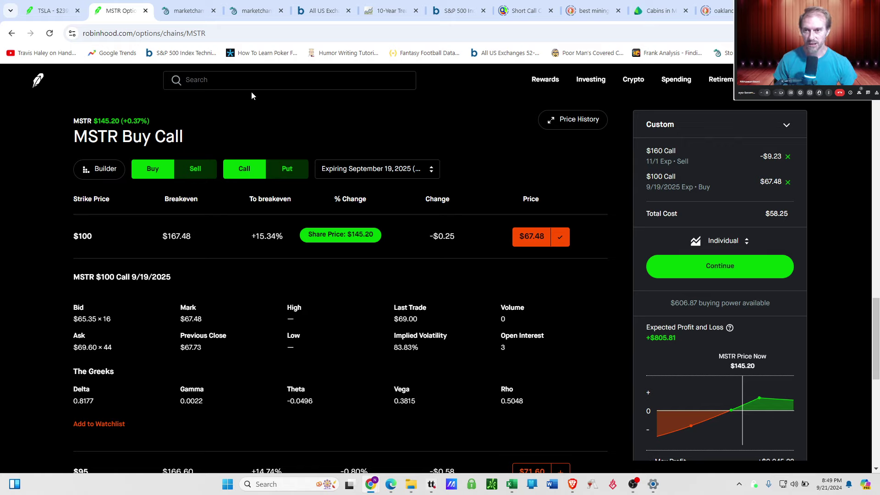
Step: Switch to tastytrade, load the SPY symbol, and enter the account password to resume the session
click(54, 10)
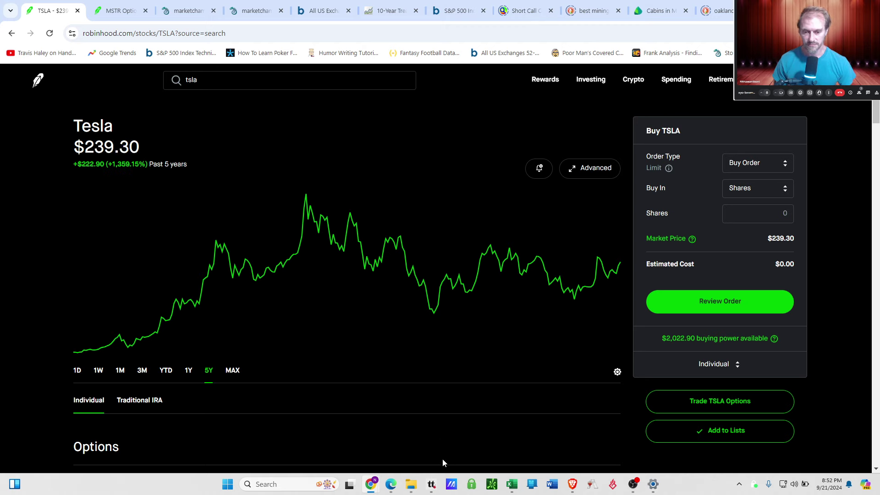
click(431, 484)
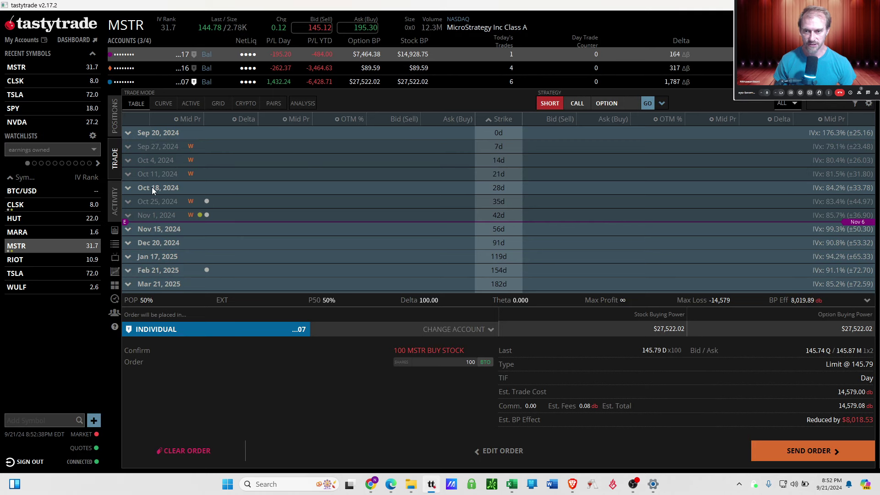
click(132, 25)
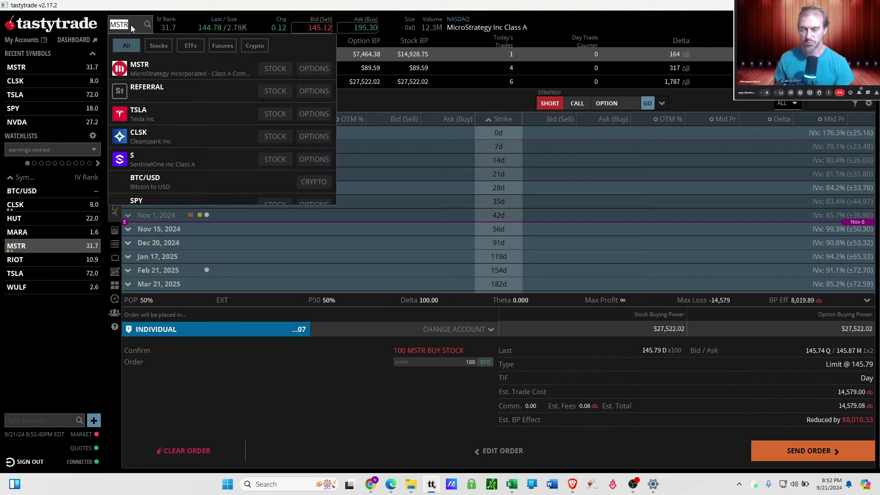
text(SPY)
key(Return)
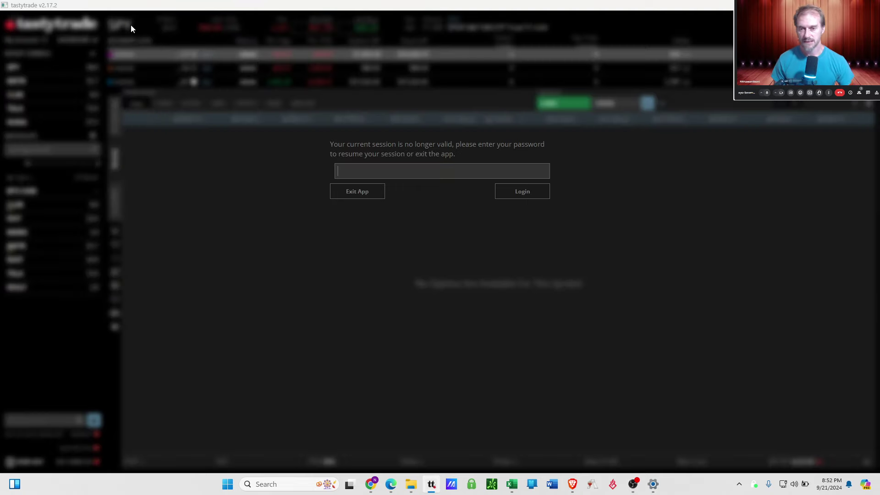
text(•••••••••••••)
key(Return)
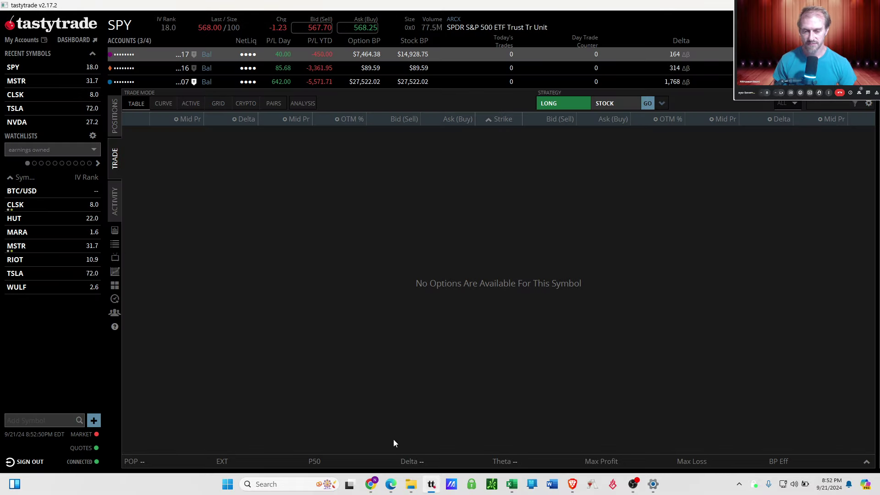
mouse_move(430, 492)
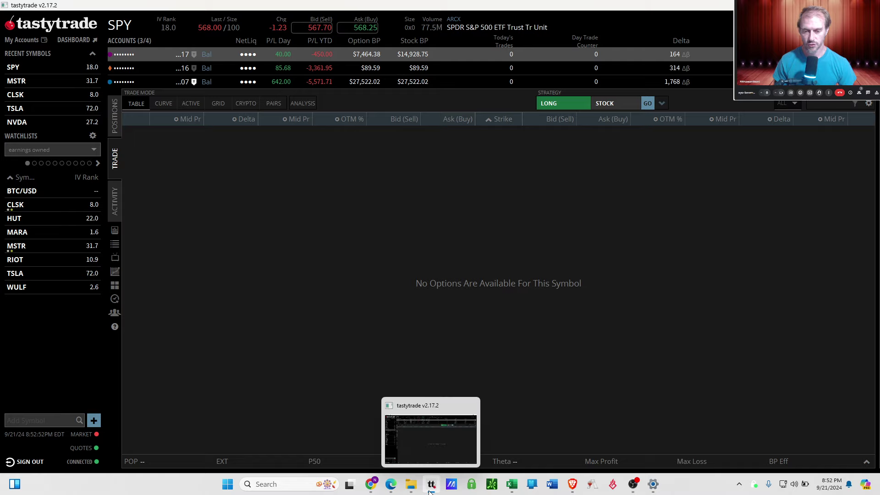
mouse_move(370, 486)
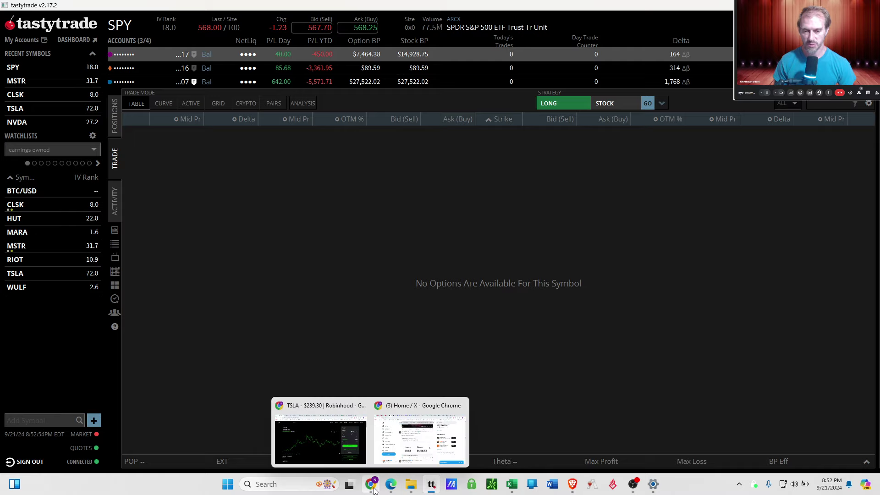
click(306, 448)
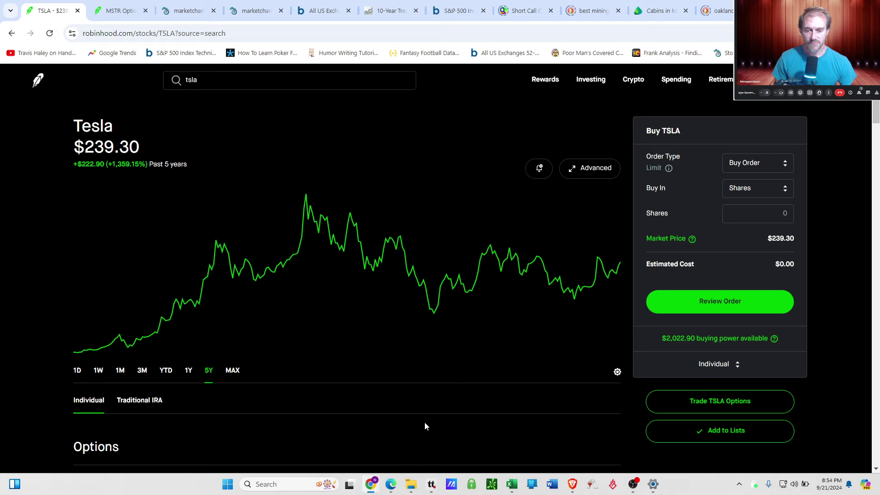
Step: Switch to tastytrade, open the SPY chart, and examine its price history since 2020 against the 50- and 200-period moving averages
click(431, 485)
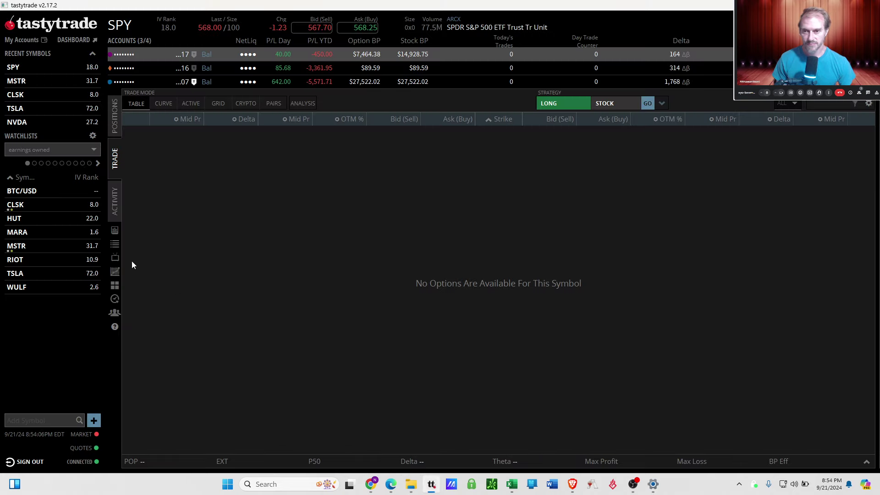
click(115, 272)
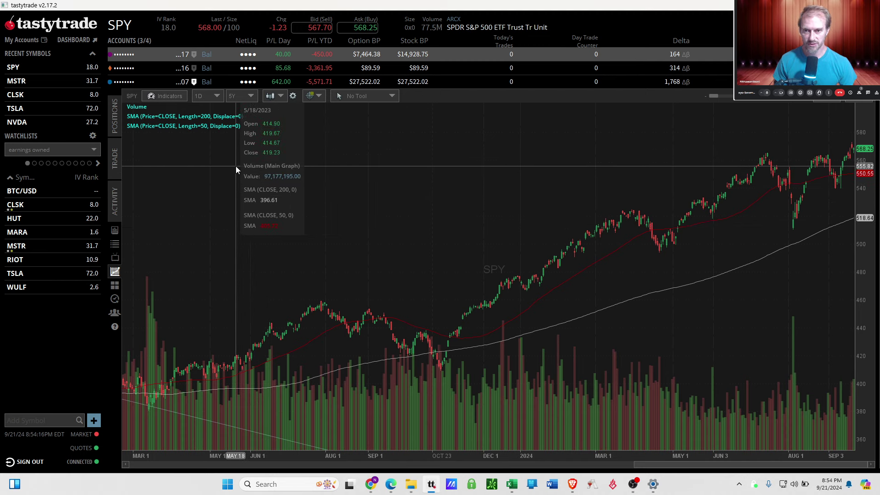
mouse_move(223, 131)
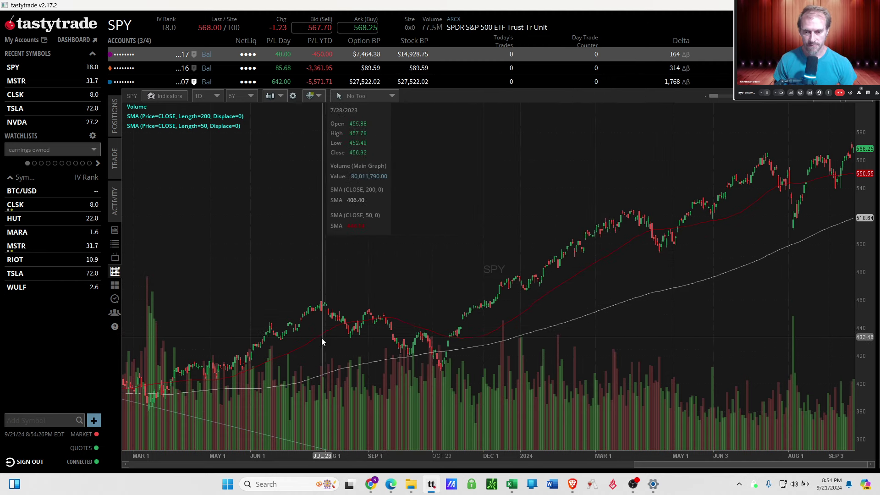
drag(644, 465, 550, 477)
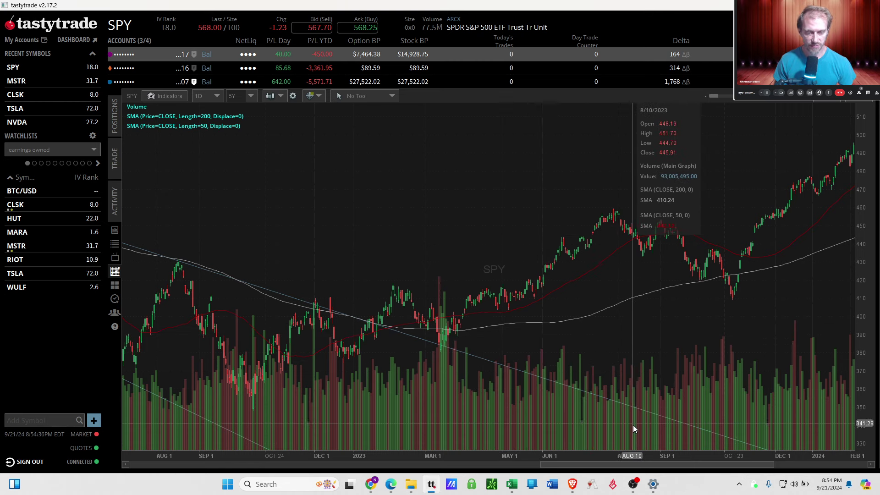
drag(640, 470, 359, 452)
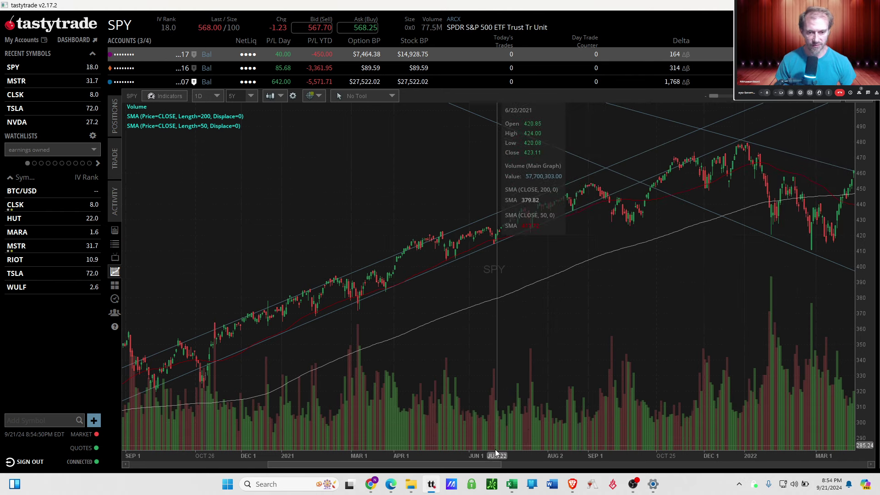
drag(494, 471, 644, 485)
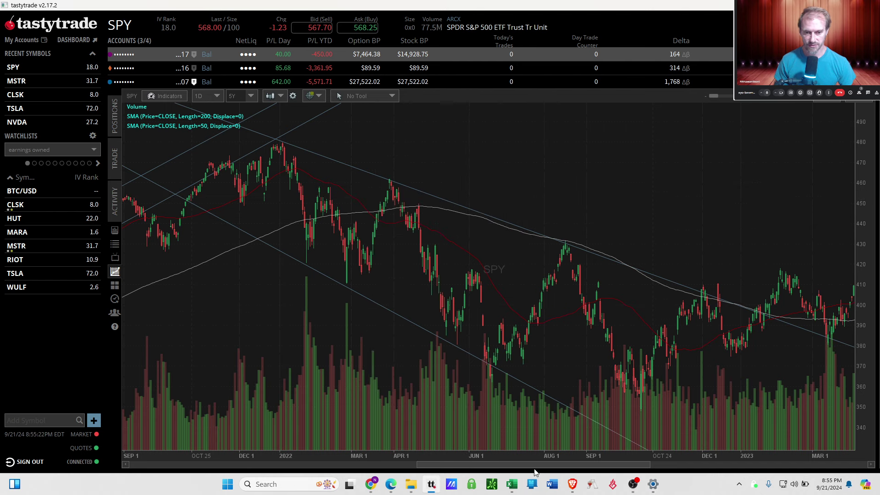
drag(540, 465, 638, 475)
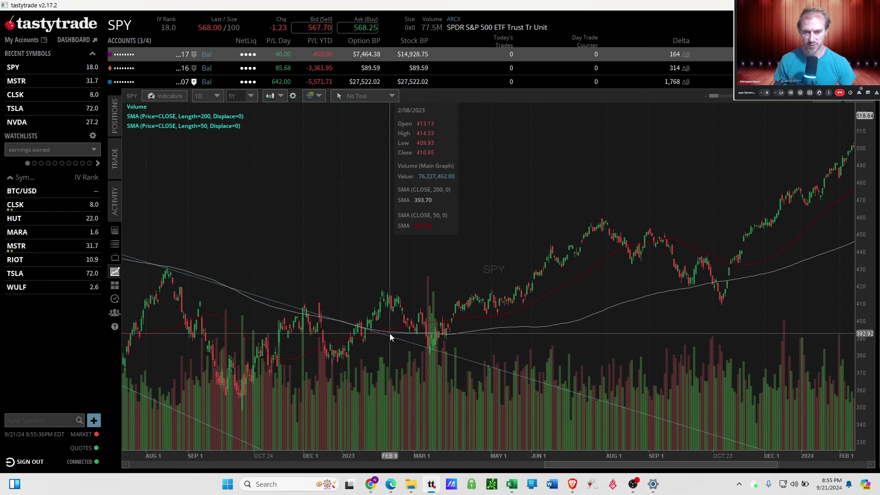
drag(608, 463, 709, 469)
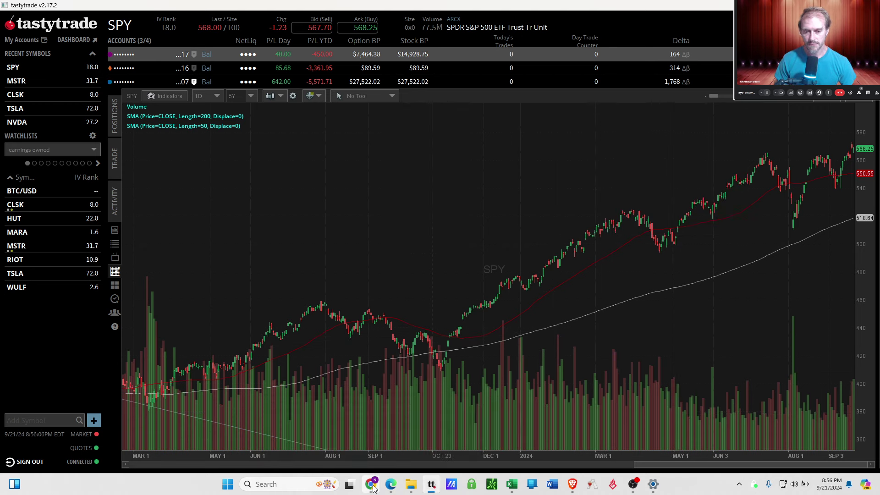
Step: Switch to Robinhood in the browser and review the investing account's all-time performance chart
click(329, 444)
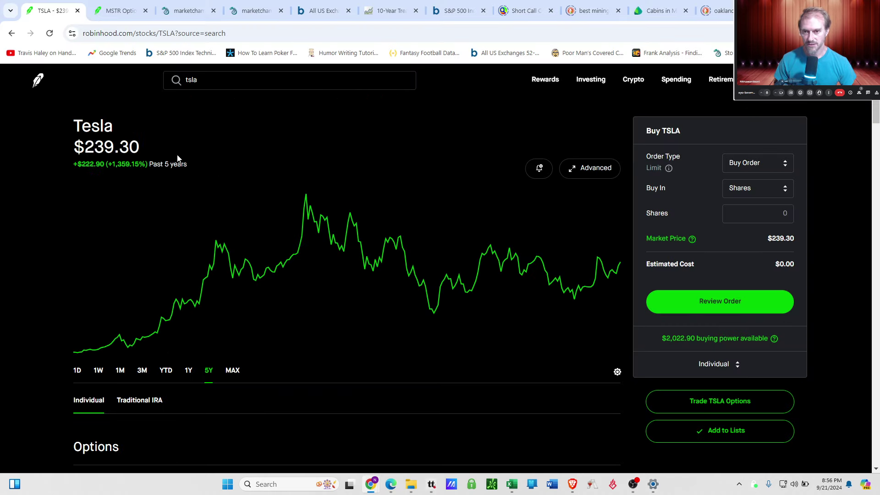
click(595, 84)
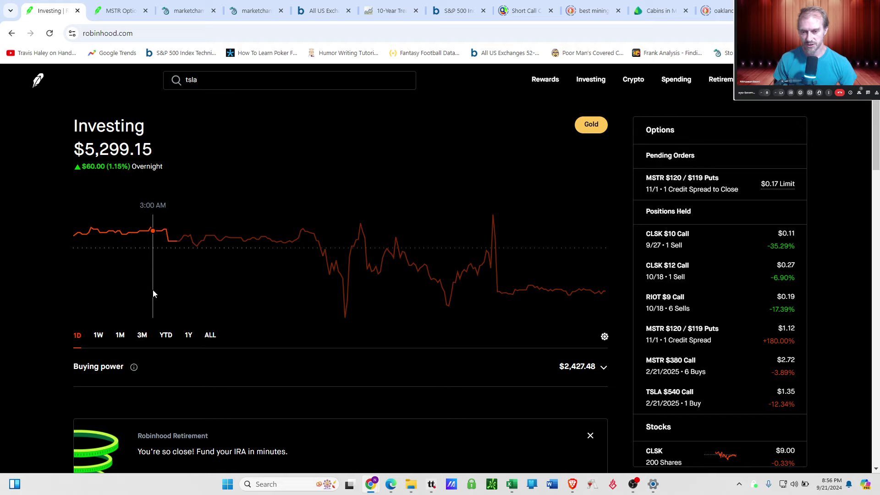
click(210, 336)
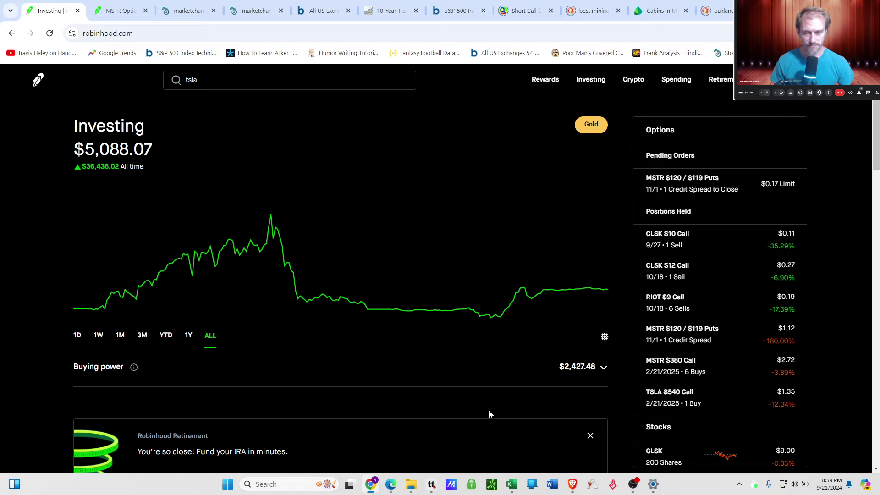
mouse_move(276, 261)
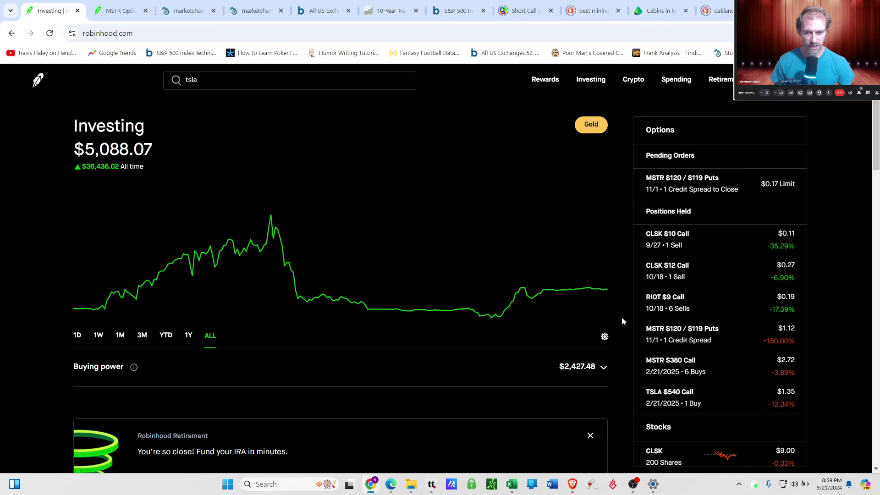
Step: Switch to tastytrade and display the positions held in the second account
click(430, 485)
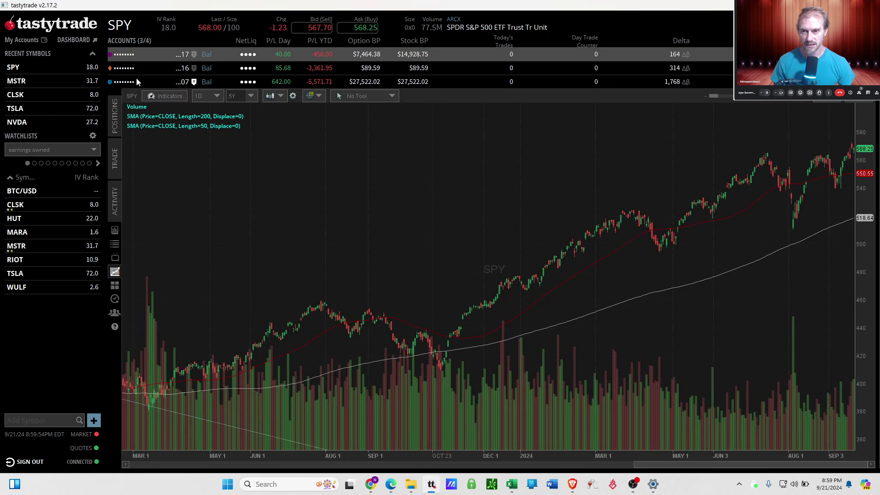
click(139, 65)
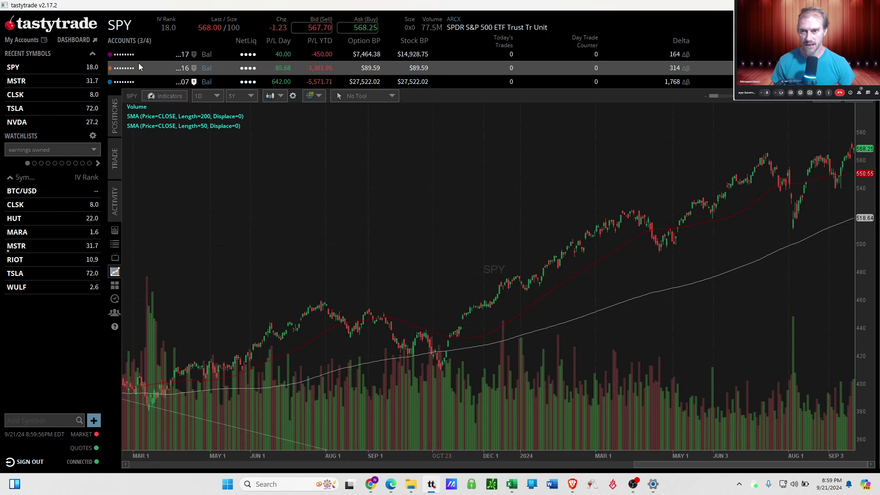
click(115, 120)
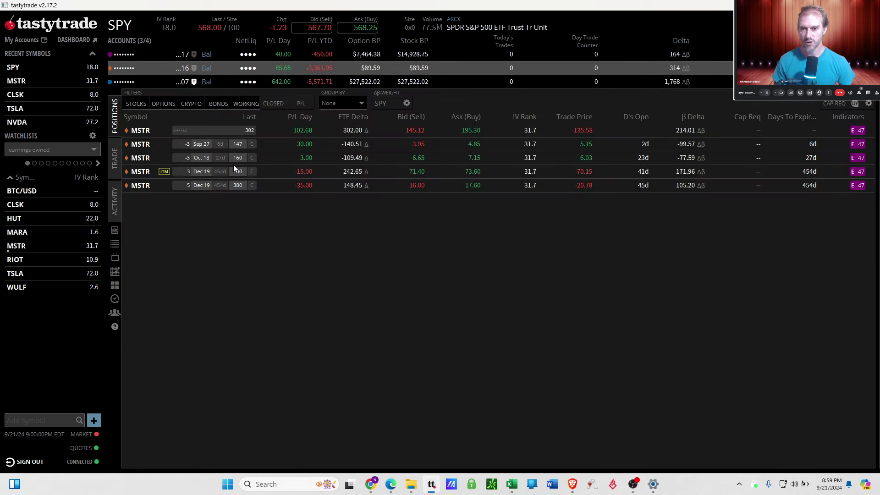
Step: Examine the MSTR share position and the sold September 27 $147 call, including its trade price
click(230, 133)
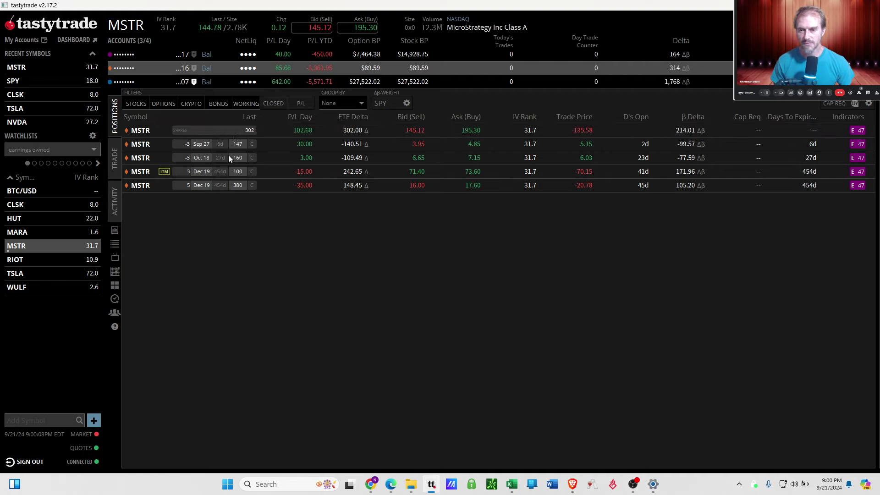
click(230, 144)
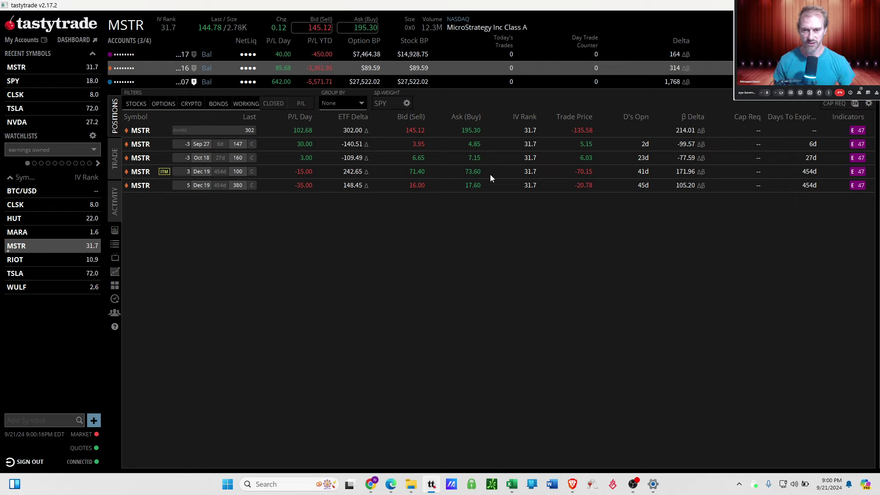
click(594, 150)
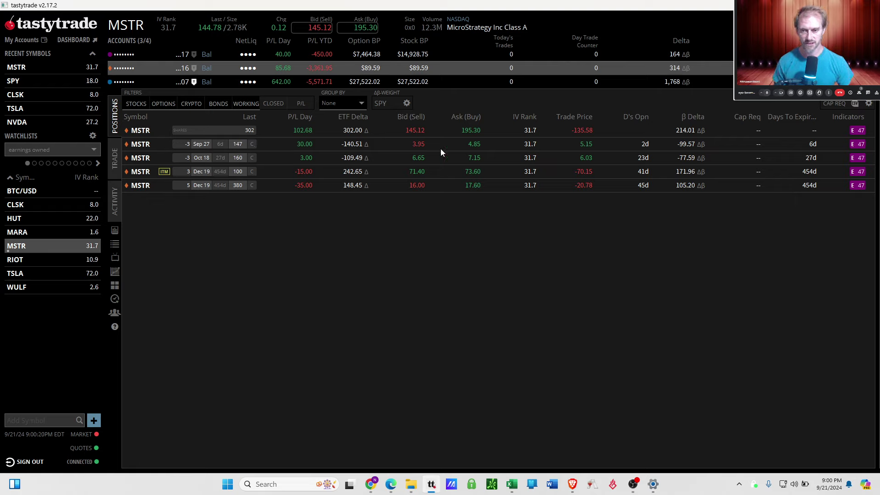
Step: Examine the long December 19 $100 and $380 MSTR calls alongside the sold September 27 $147 call
click(229, 174)
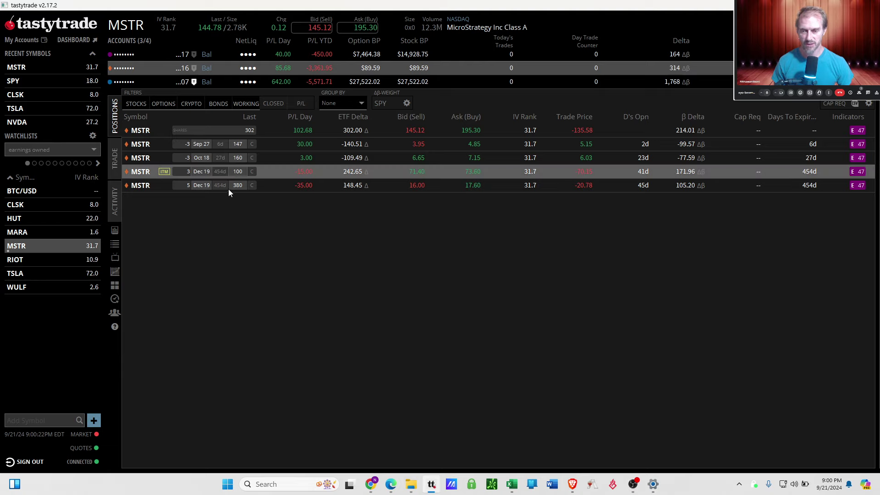
click(235, 184)
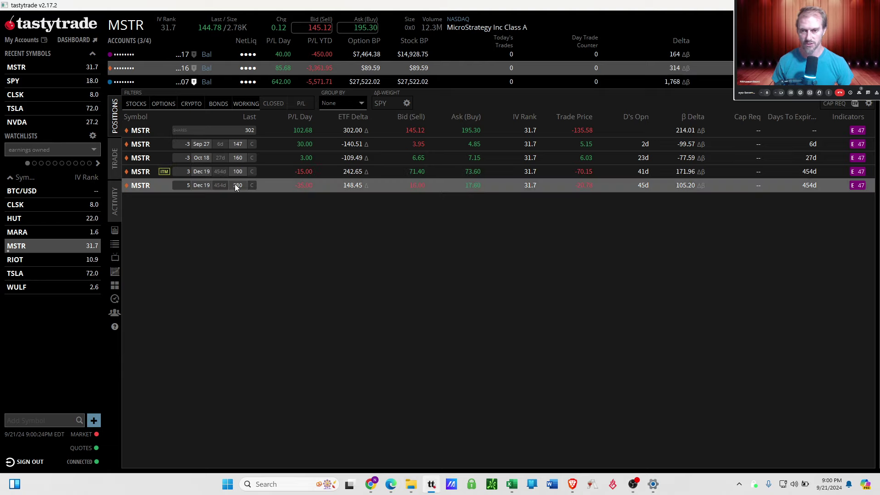
click(251, 145)
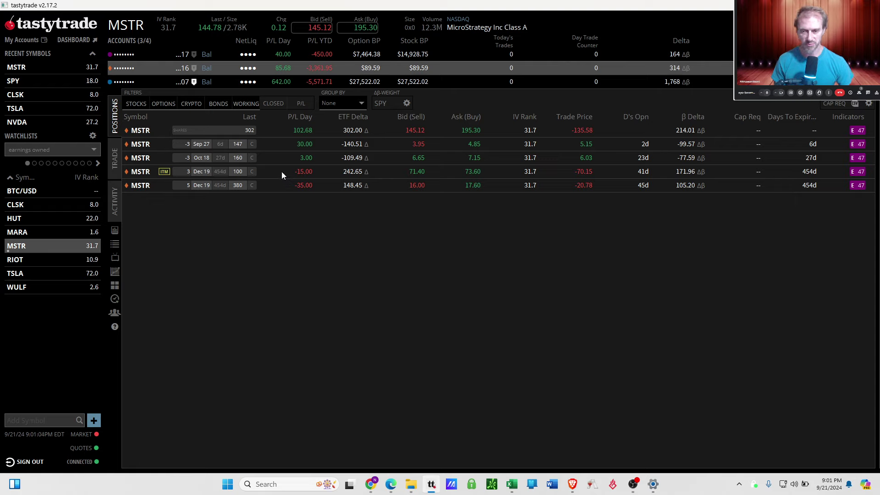
click(236, 174)
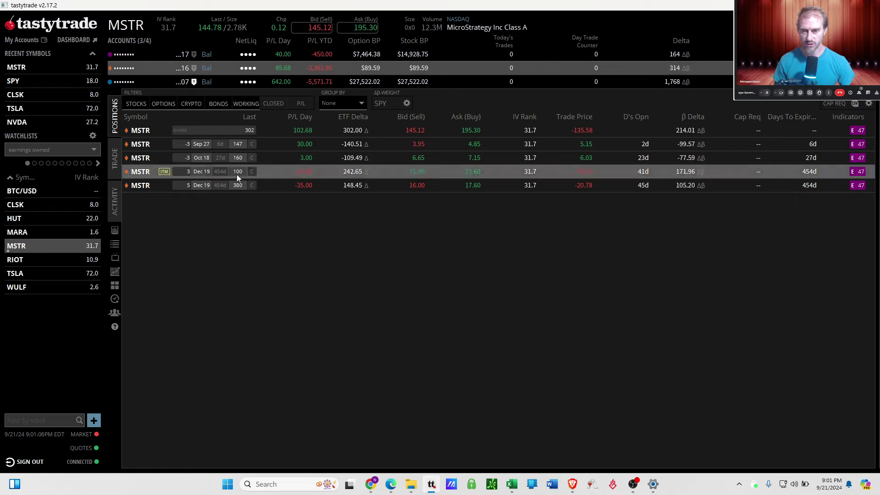
click(240, 169)
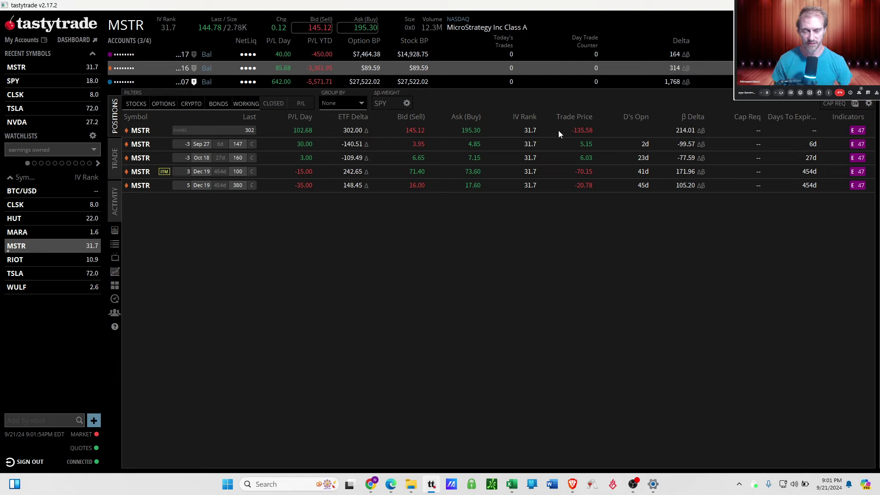
right_click(226, 132)
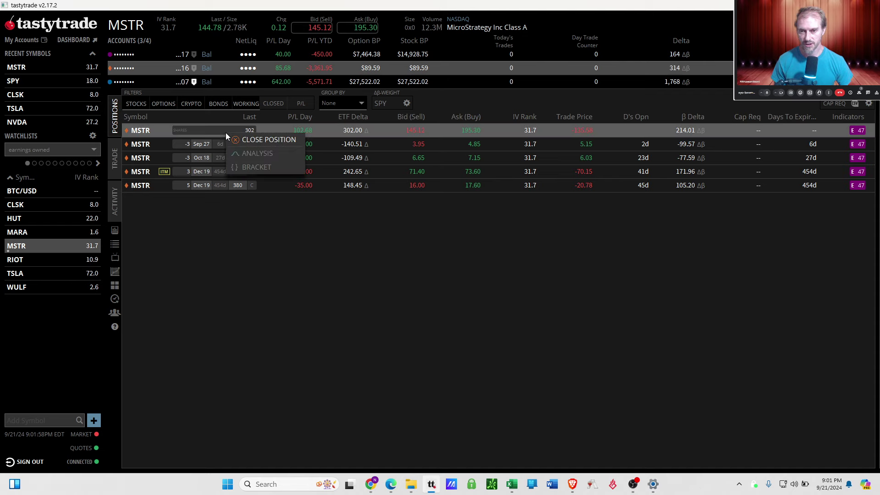
click(224, 123)
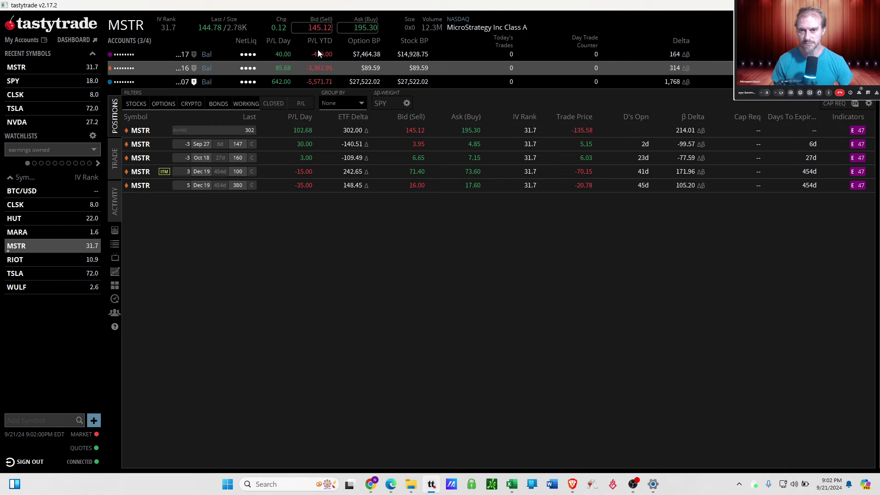
click(318, 29)
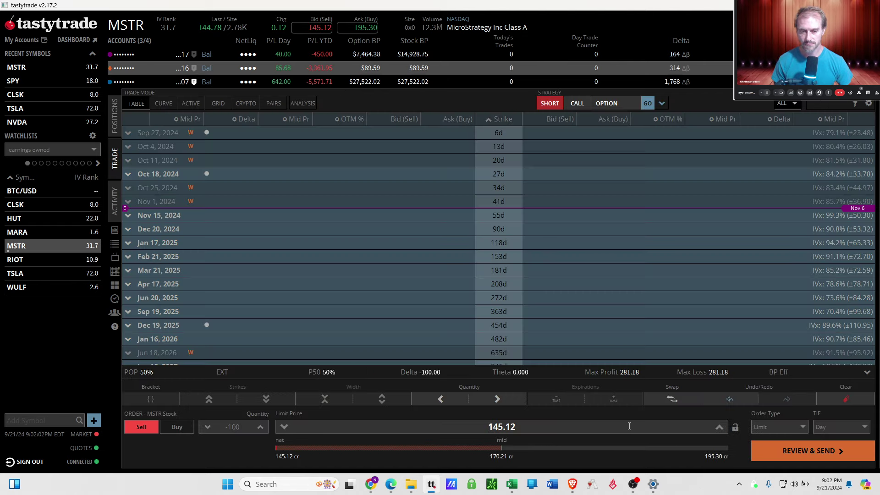
click(260, 426)
click(261, 427)
click(812, 460)
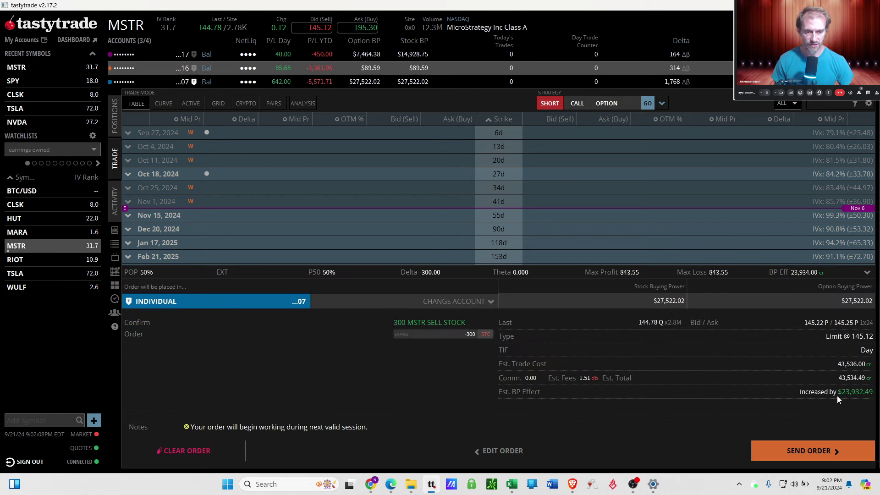
click(200, 452)
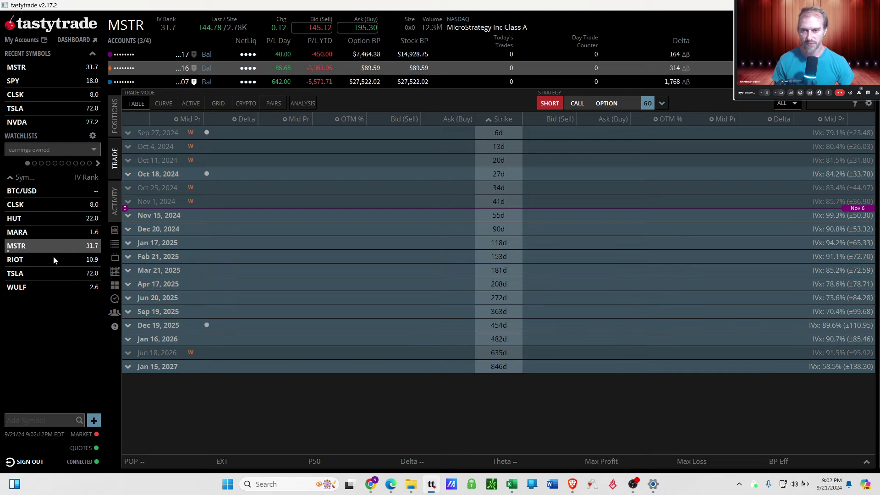
click(116, 123)
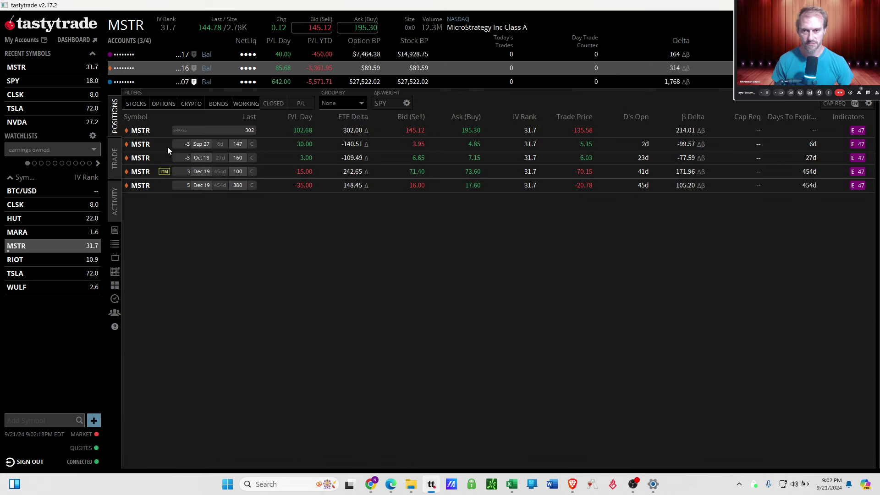
Step: Make the Traditional IRA the trading account, review a 145.12 limit order to sell 300 MSTR shares, and return to the positions without sending it
click(156, 68)
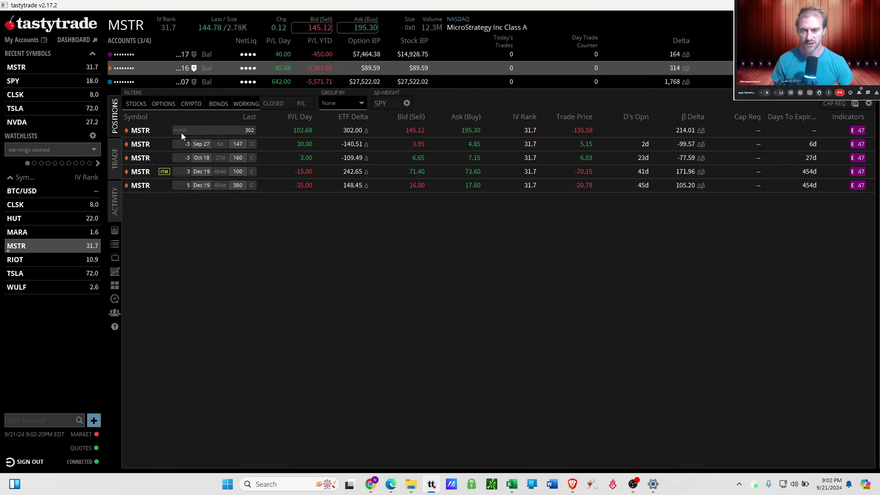
click(323, 27)
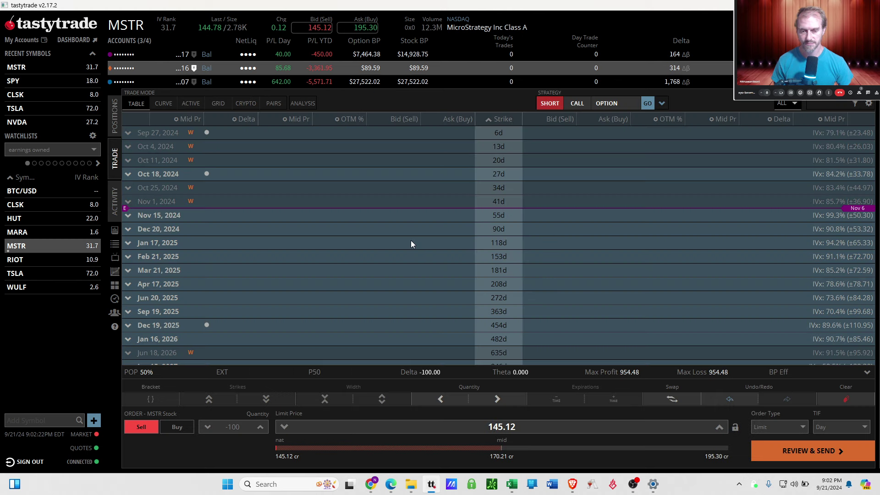
click(261, 427)
click(260, 426)
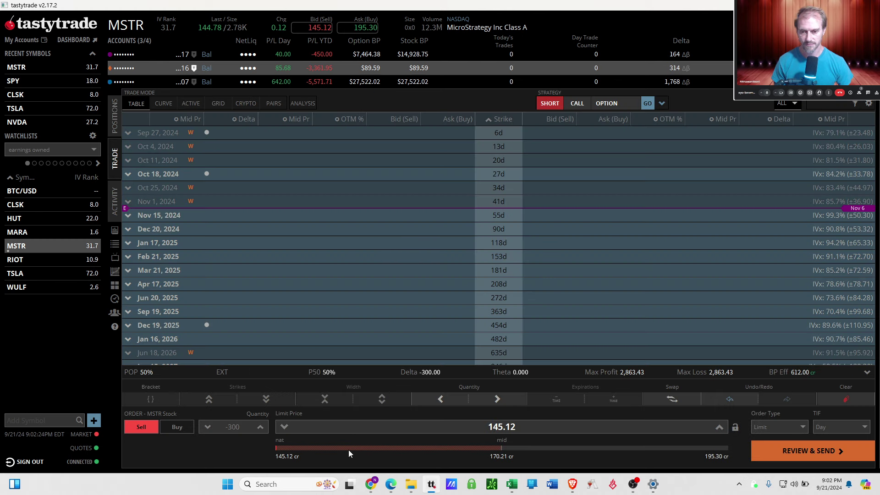
click(820, 454)
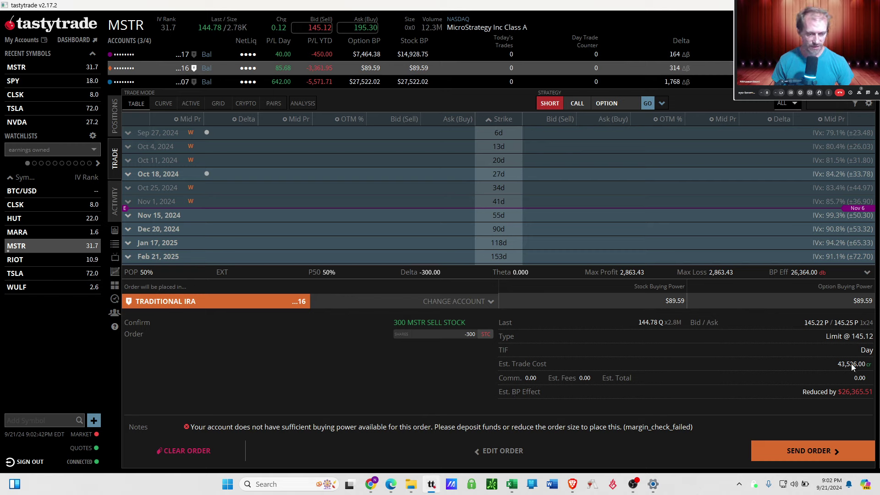
click(489, 452)
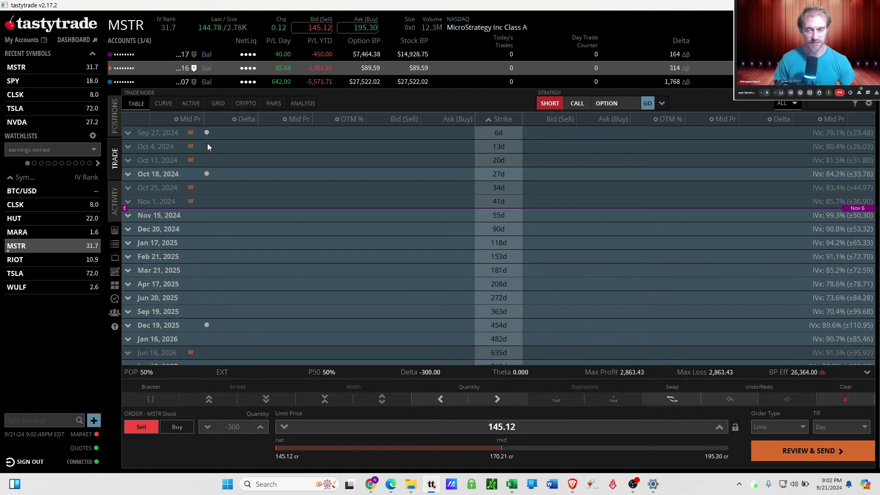
click(115, 120)
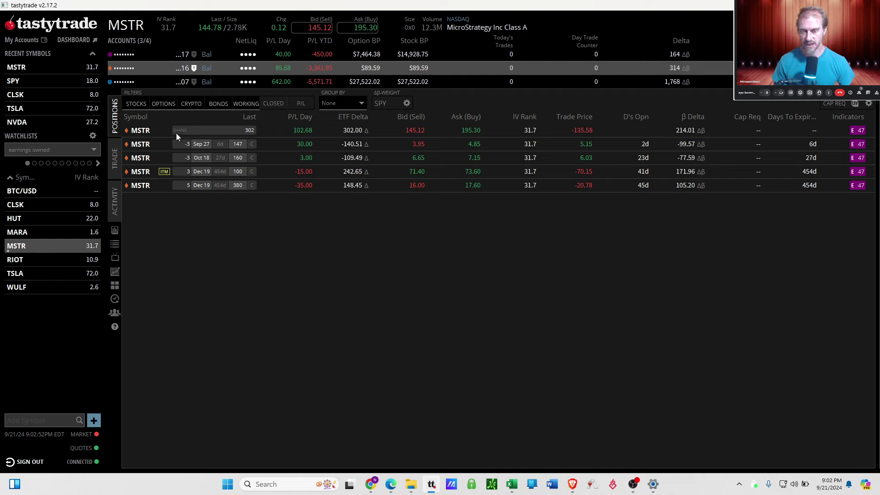
Step: Compare the MSTR share position with the long December 19 $100 calls in the positions list
click(185, 174)
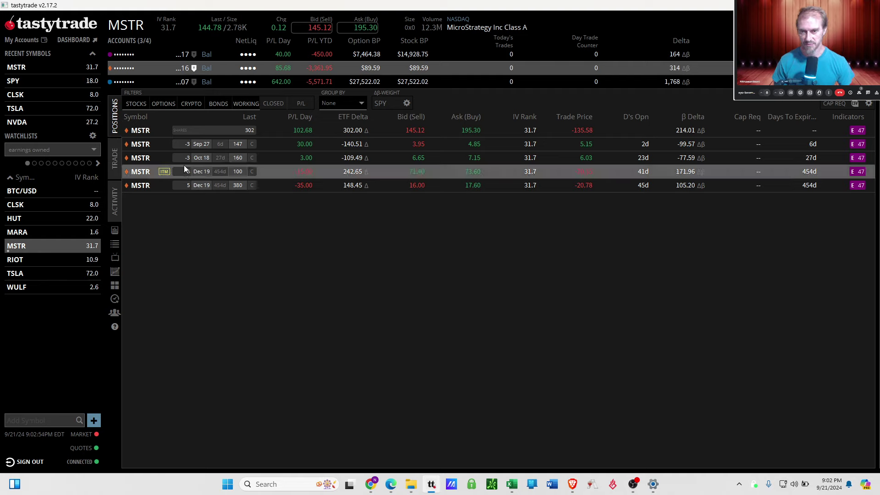
click(191, 134)
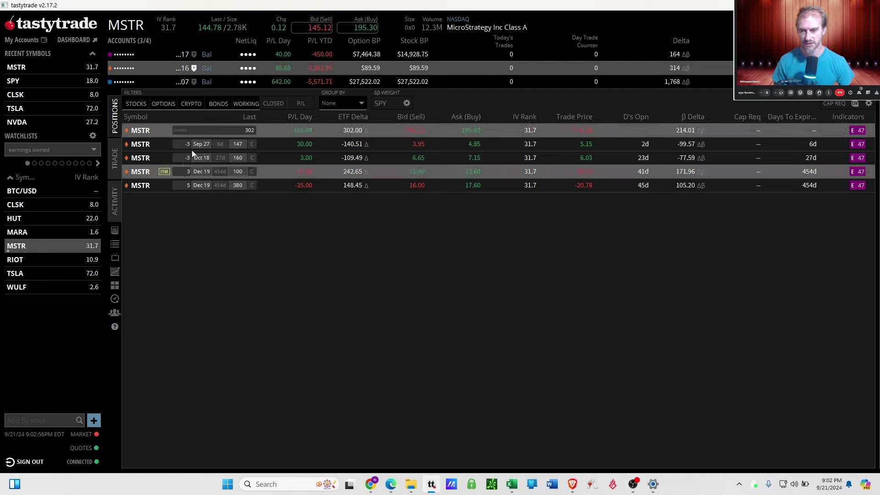
click(186, 172)
click(193, 131)
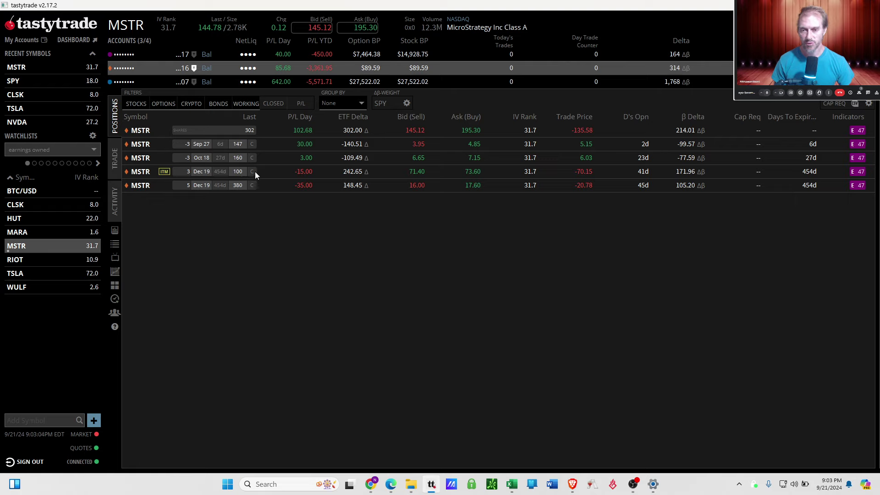
click(256, 132)
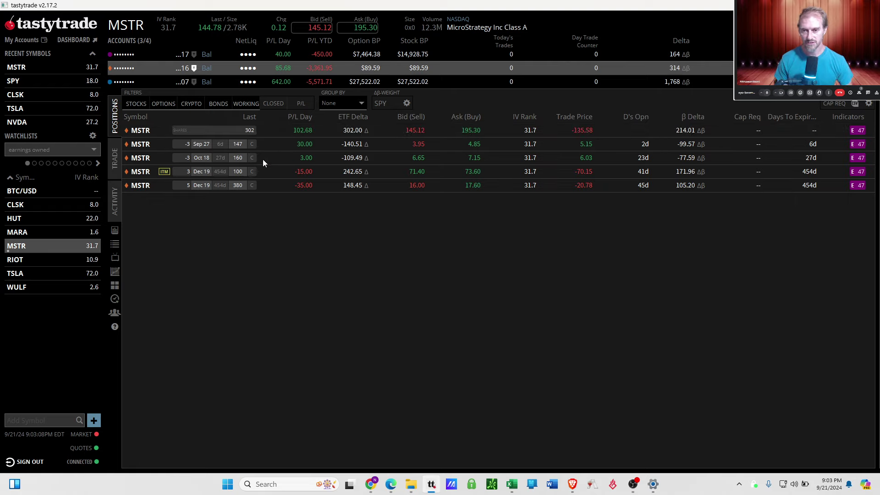
click(262, 171)
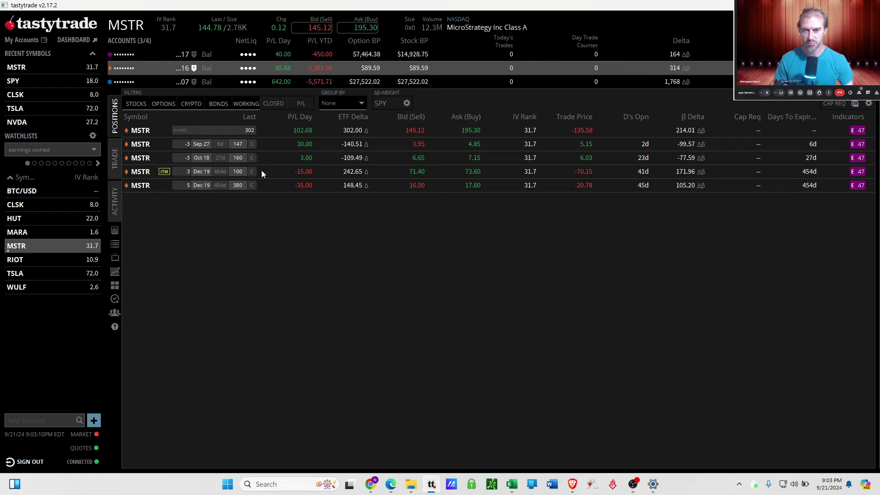